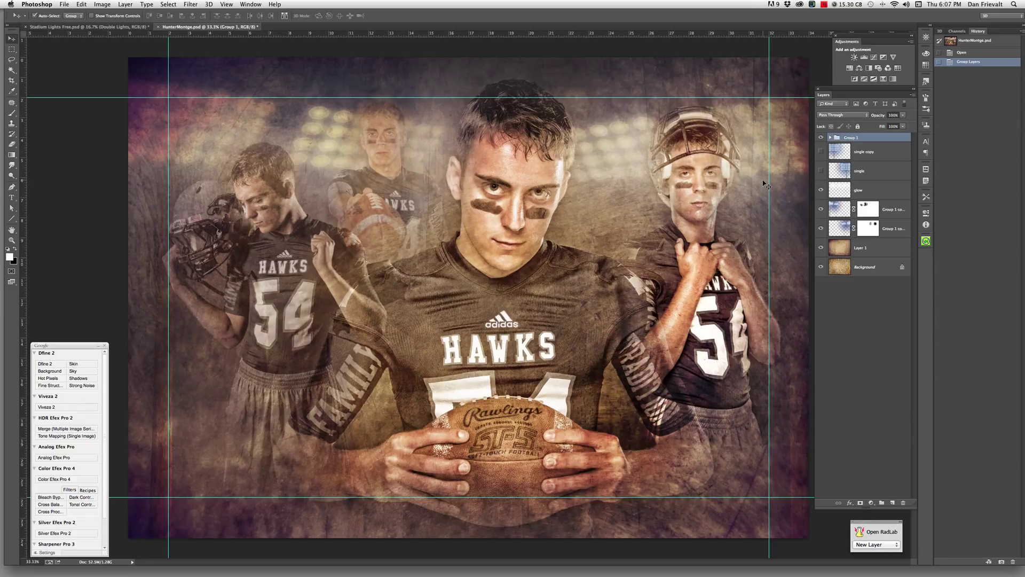
Switch to Safari and open the Frievalt Photography website, frievaltphotography.com.
mouse_move(422, 573)
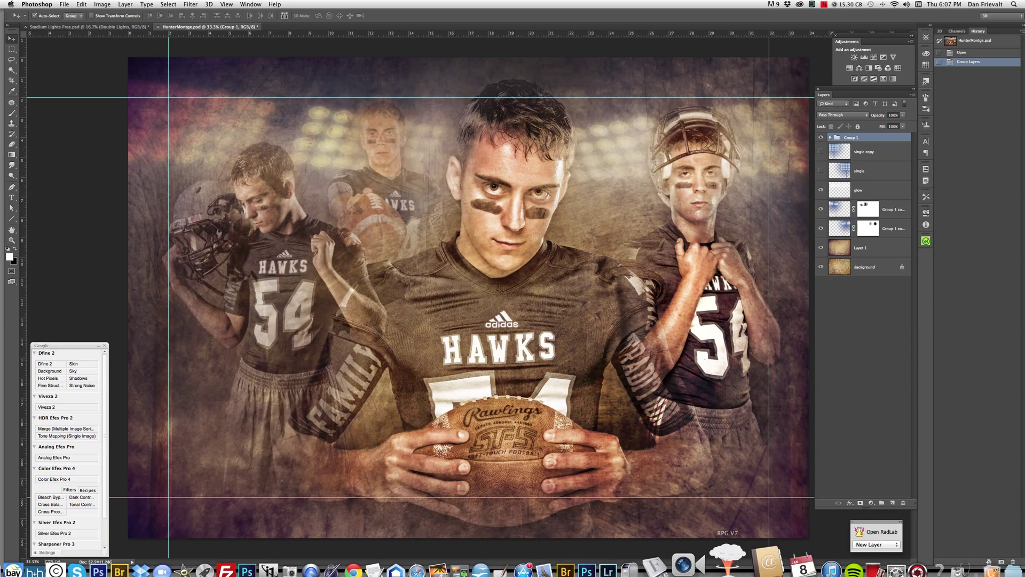
click(447, 560)
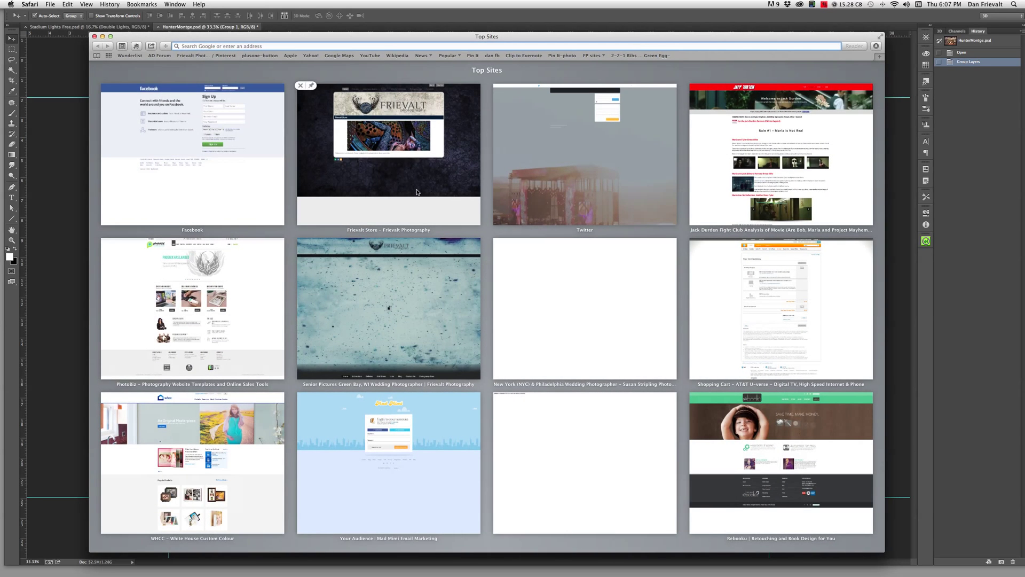
click(224, 44)
text(frievalt)
key(Return)
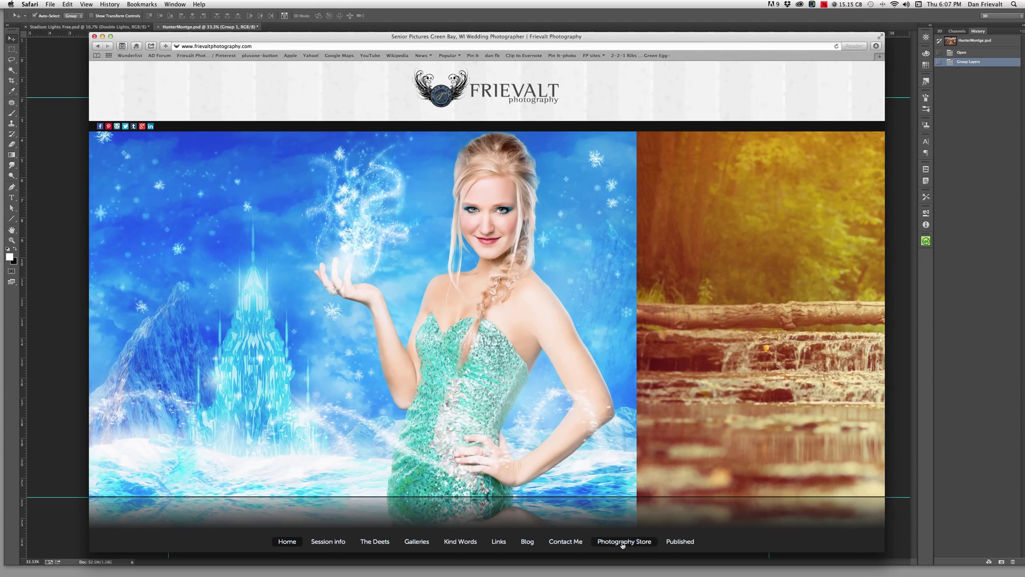
View the Photography Tools page of the site's photography store and return to the montage in Photoshop.
click(623, 542)
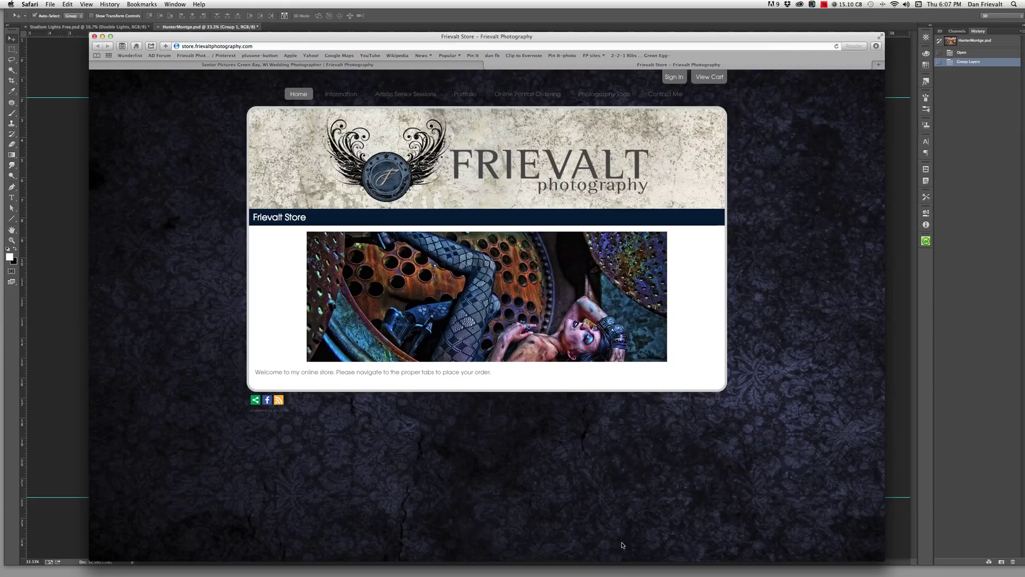
click(613, 95)
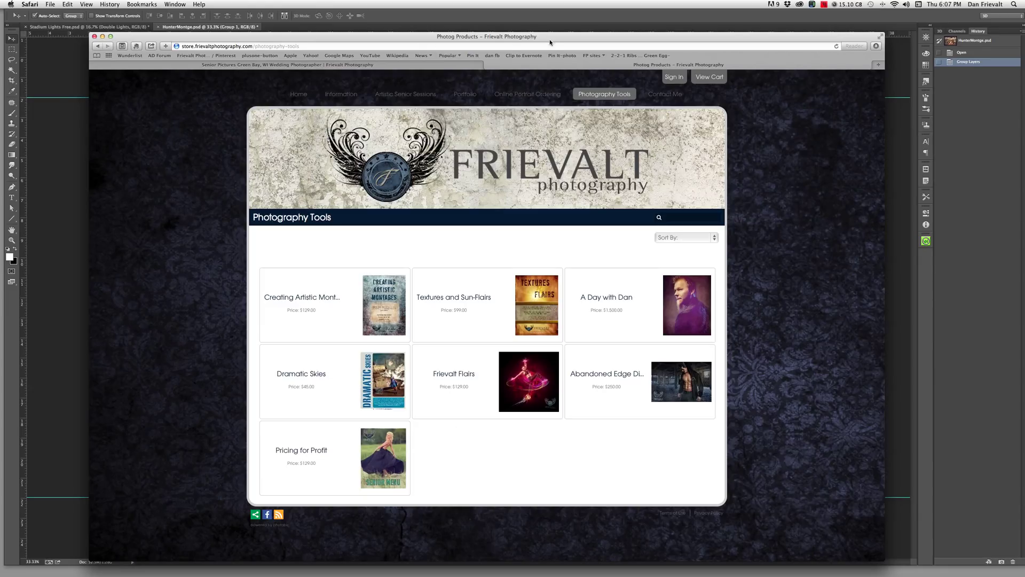
drag(379, 36, 486, 41)
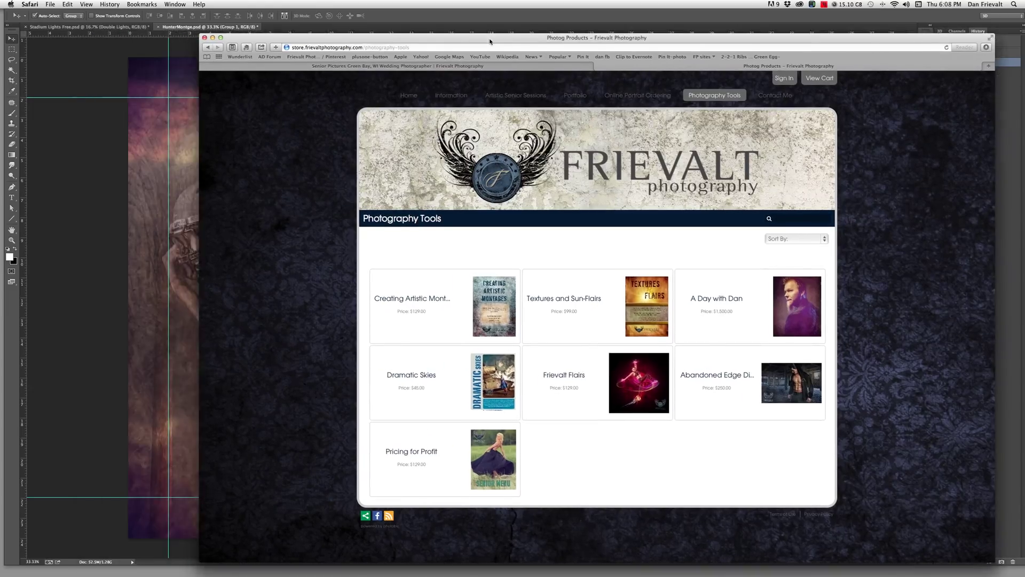
click(184, 43)
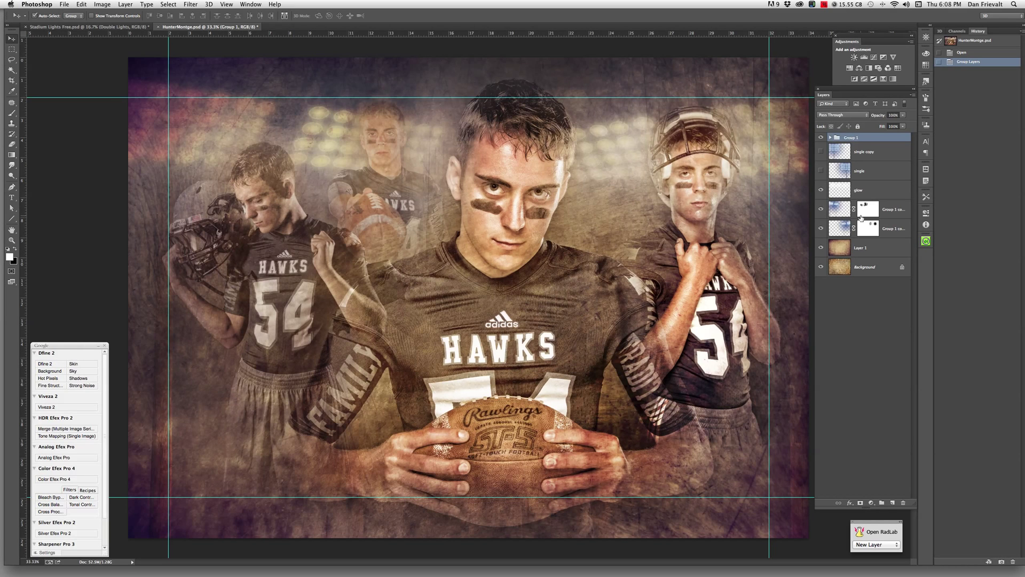
Hide the glow layer and the two masked Group 1 copy layers in the montage.
click(820, 190)
drag(821, 198, 821, 229)
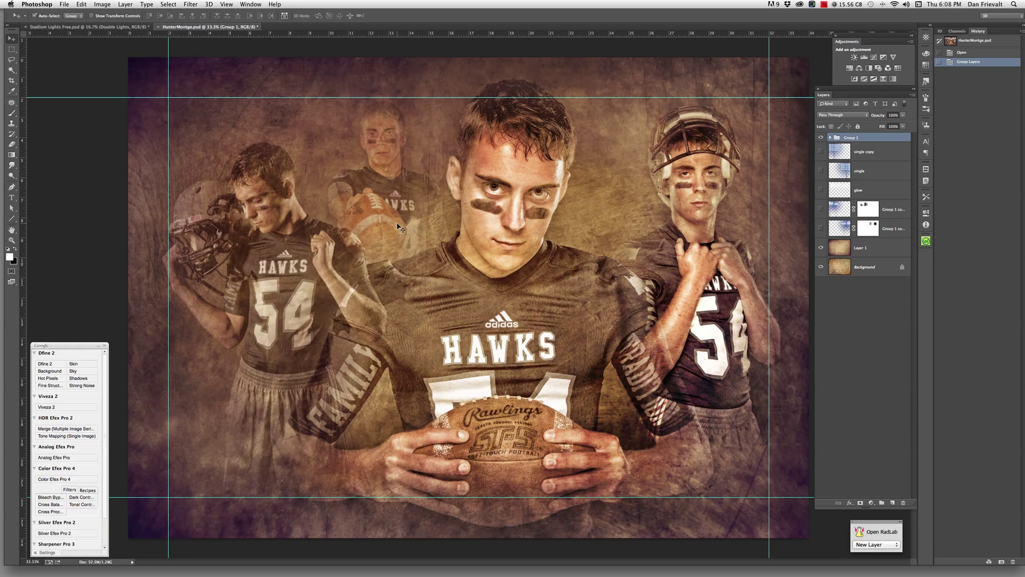
key(super+minus)
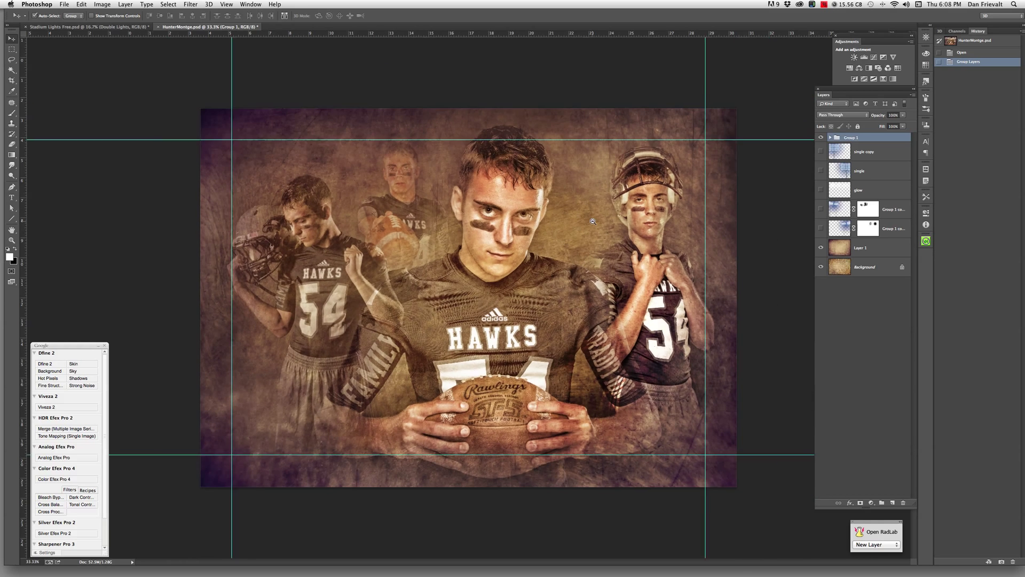
Look at the Stadium Lights Free.psd artwork and preview the two Group 1 copy layers and the glow layer in HunterMontge.psd.
click(130, 26)
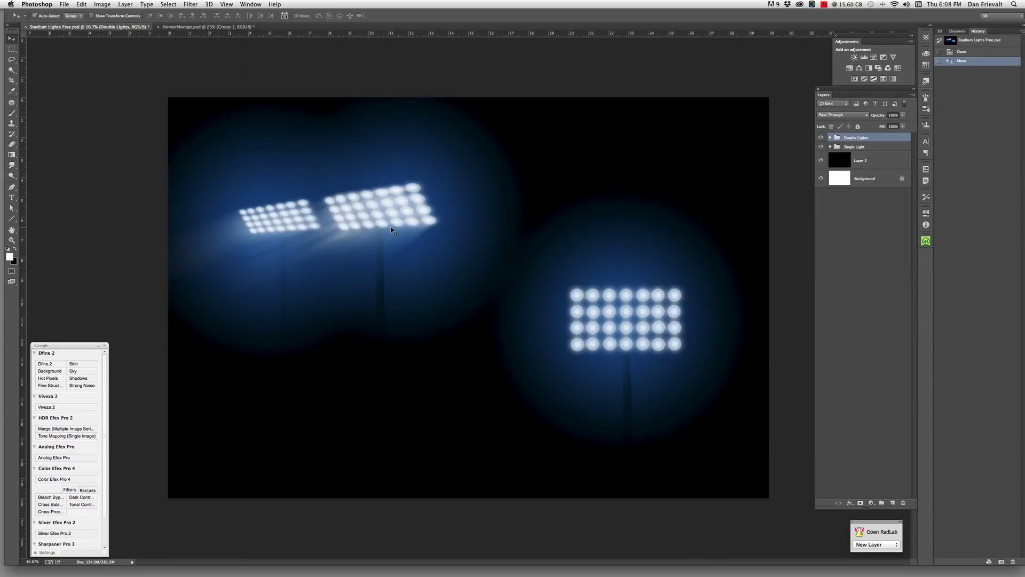
click(224, 25)
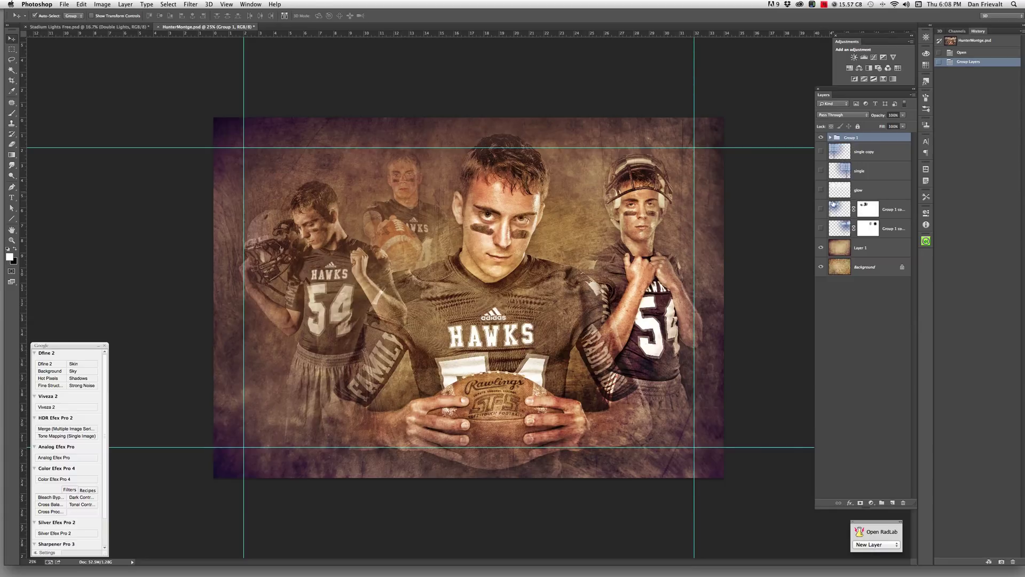
click(822, 210)
click(822, 229)
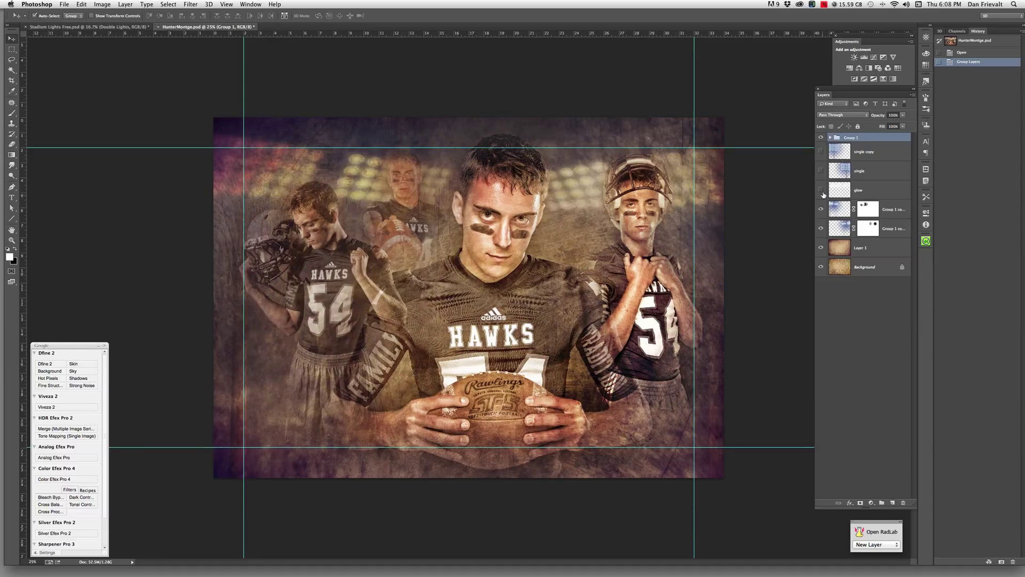
click(821, 190)
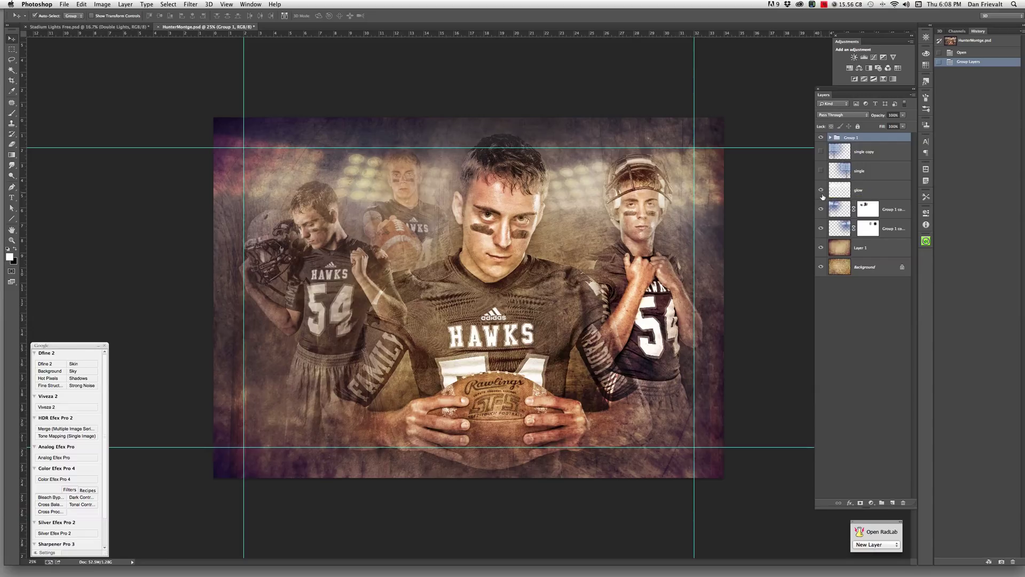
Preview the single and single copy light layers instead of the two Group 1 copies, and hide them together with the glow layer.
click(822, 209)
click(821, 228)
click(821, 172)
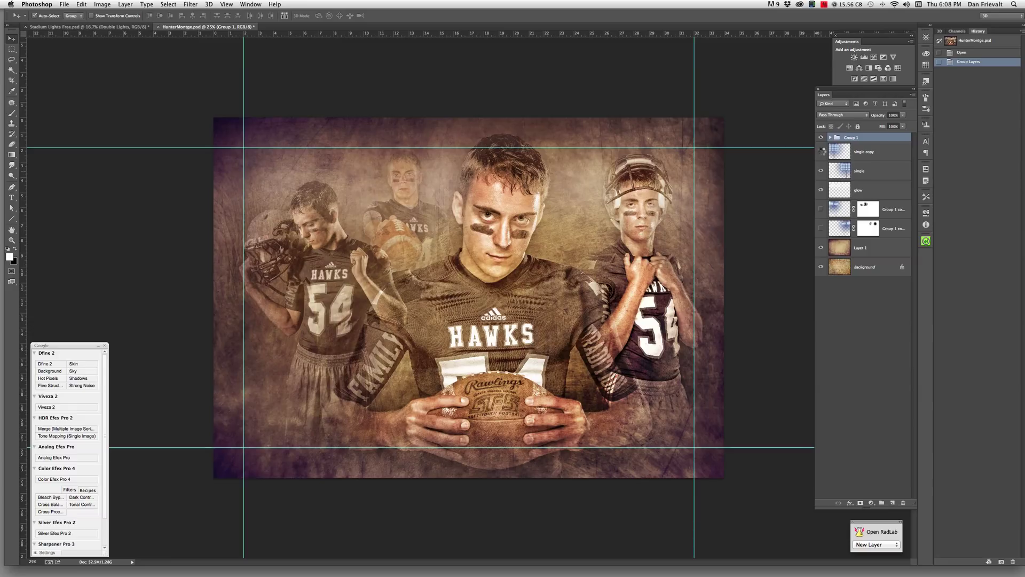
click(821, 152)
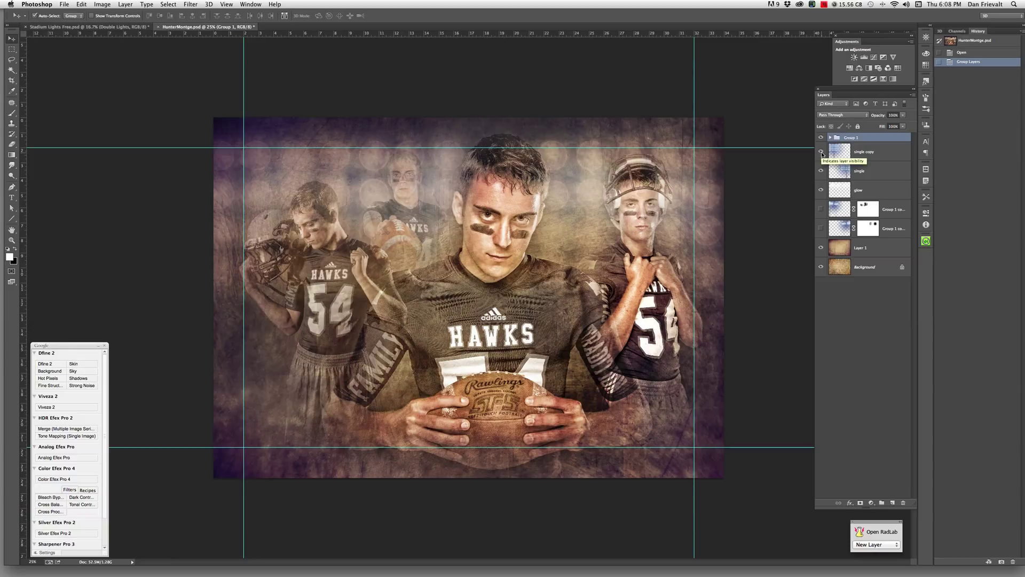
drag(821, 153, 826, 192)
Copy the Double Lights group from Stadium Lights Free.psd into the HunterMontge.psd montage.
click(136, 27)
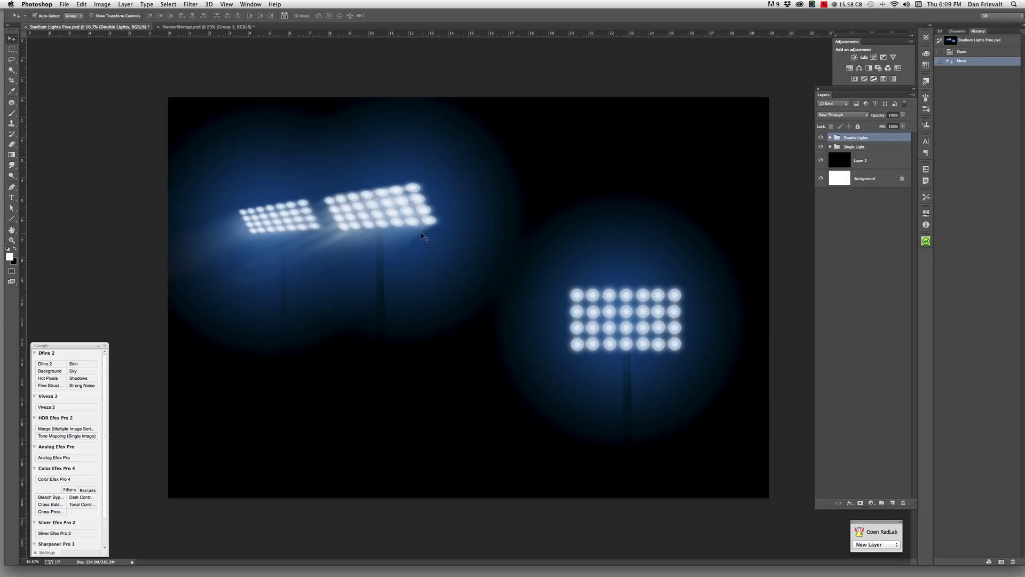
drag(382, 220, 210, 29)
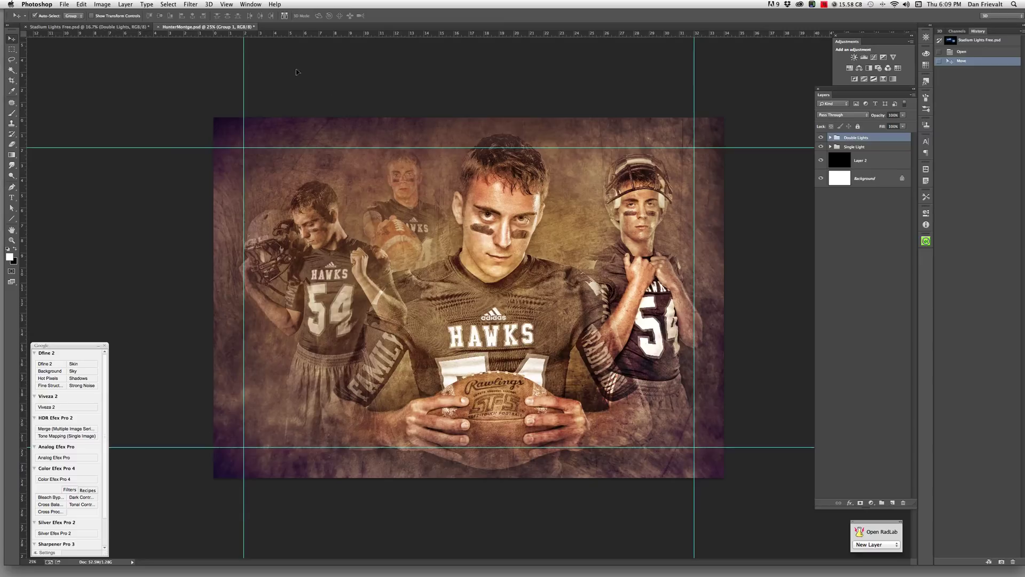
drag(608, 242, 614, 255)
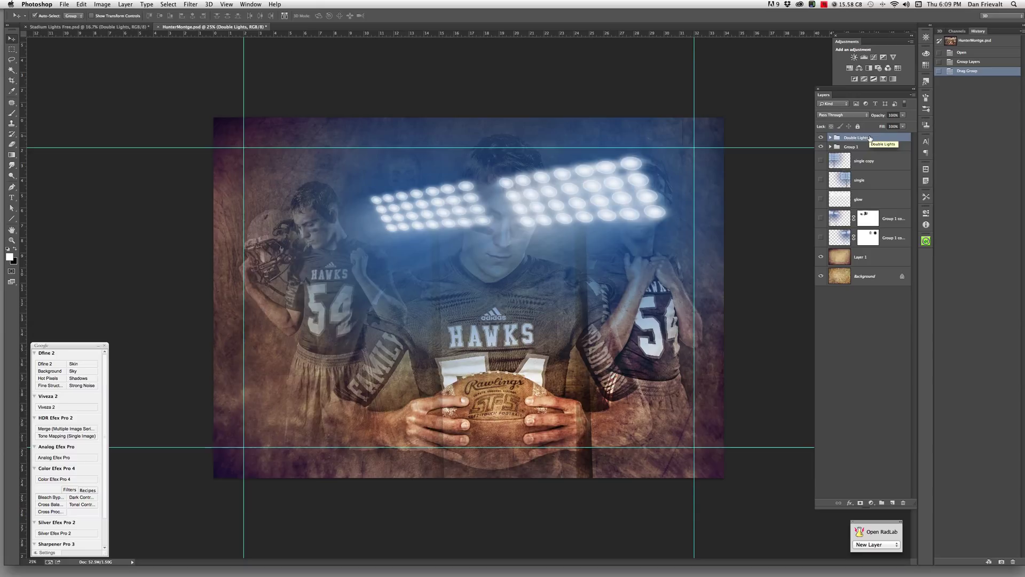
Merge the Double Lights group into one layer and place it behind the players, directly above Layer 1.
key(super+e)
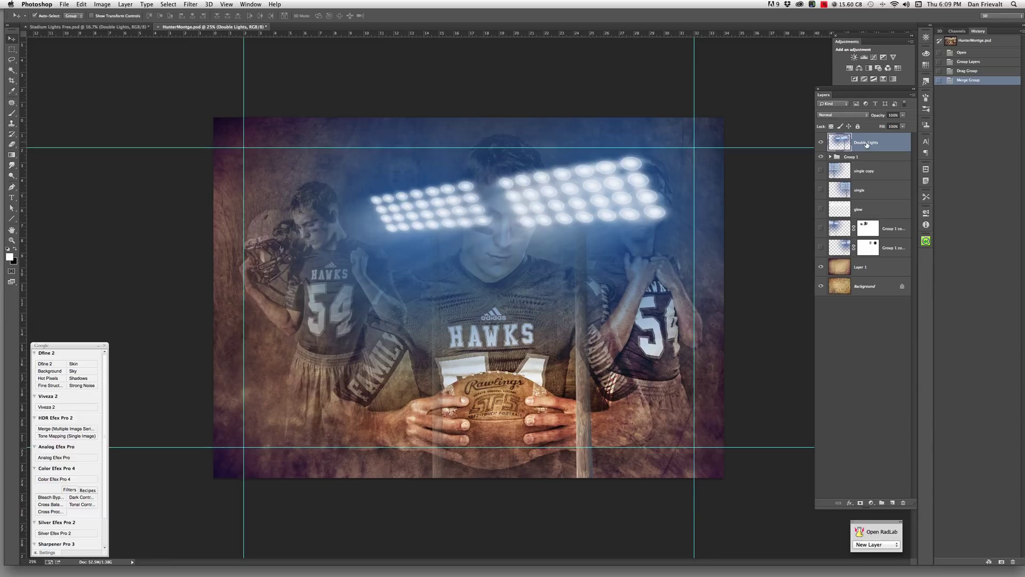
drag(867, 145, 864, 258)
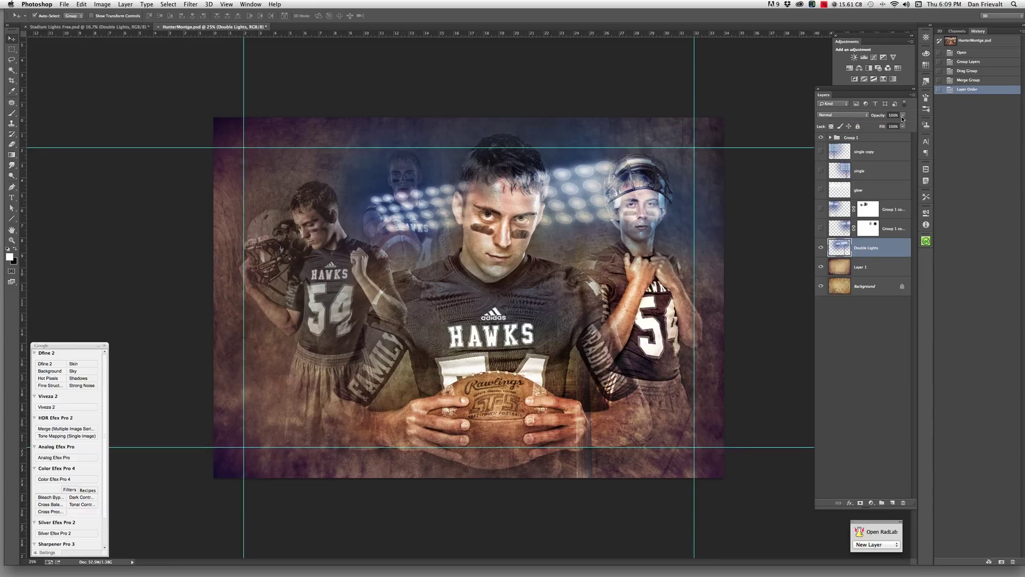
Compare the Overlay and Soft Light blend modes on the Double Lights layer and set it to Overlay.
click(855, 116)
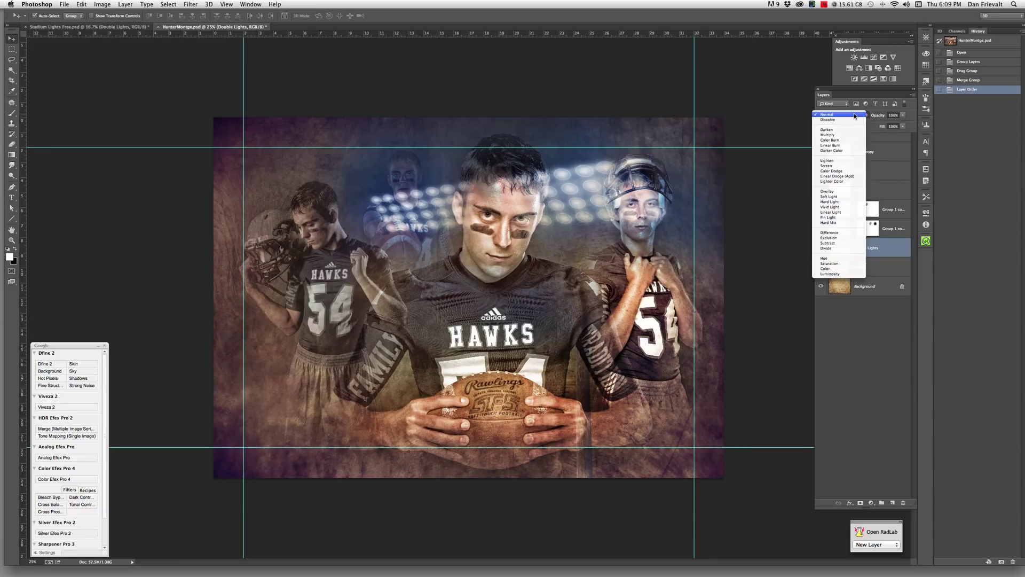
click(846, 192)
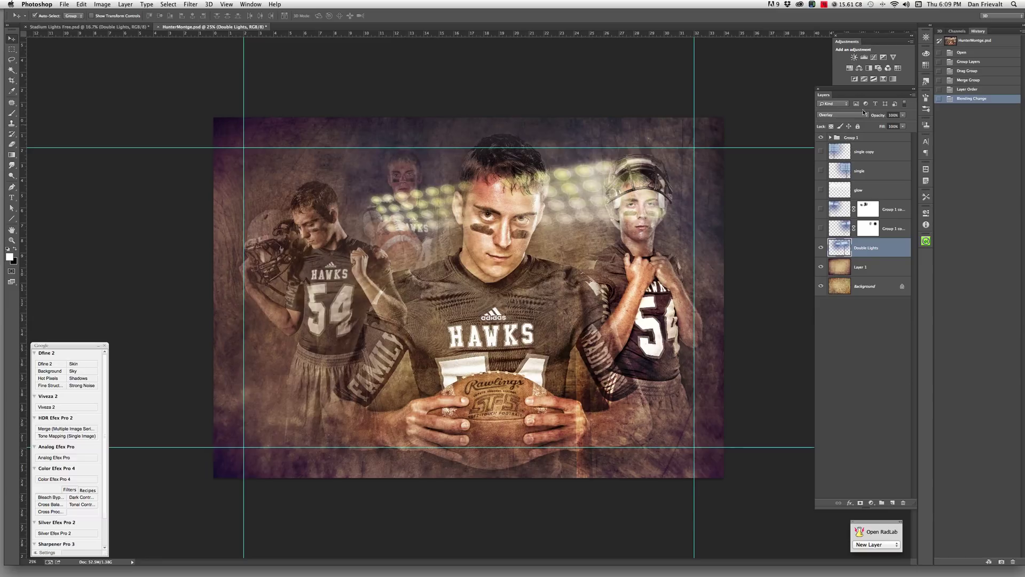
click(855, 115)
click(856, 122)
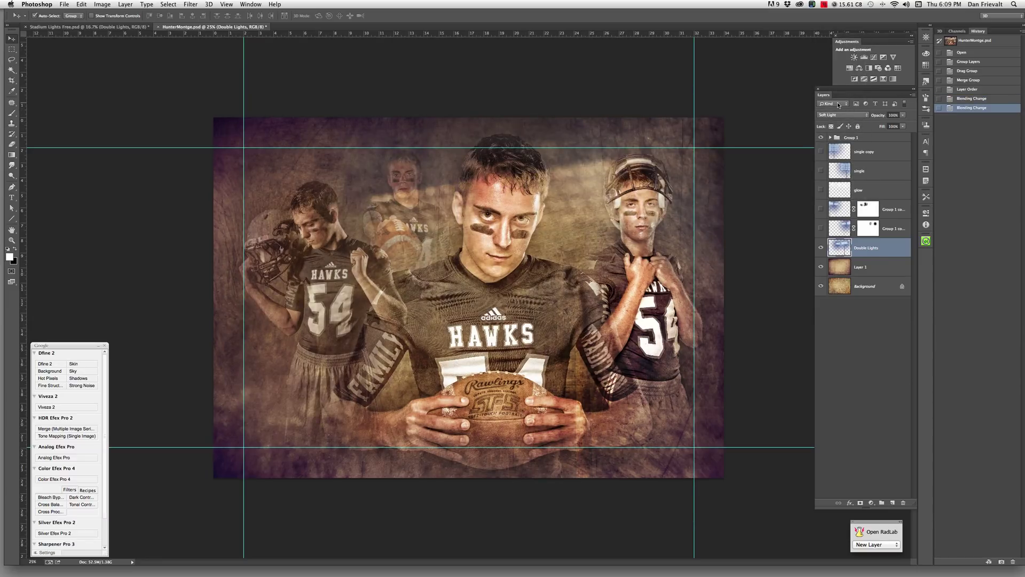
click(835, 114)
click(838, 113)
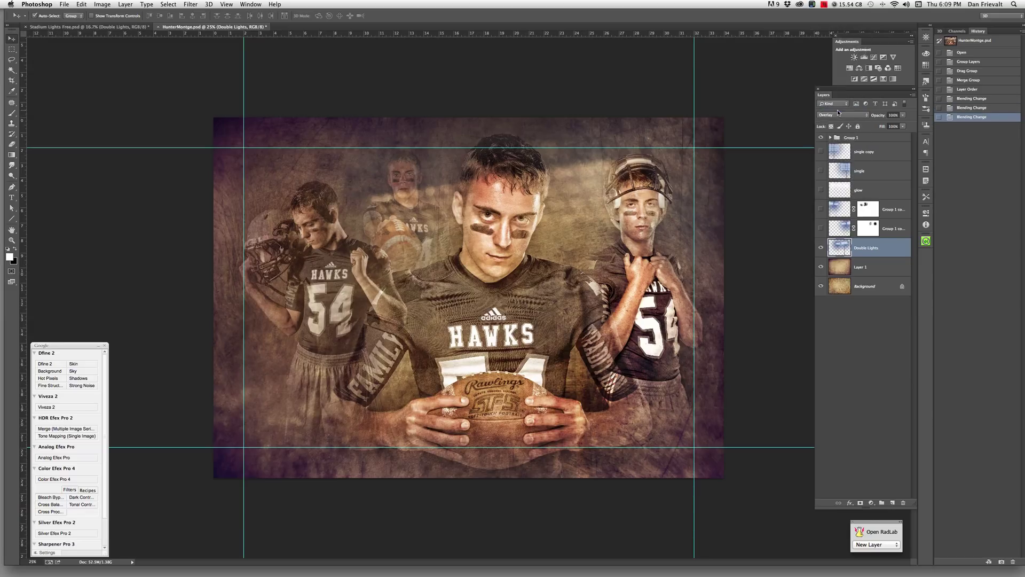
Transform the Double Lights layer, moving it behind the helmeted player at the montage's upper right and enlarging it slightly.
key(super+t)
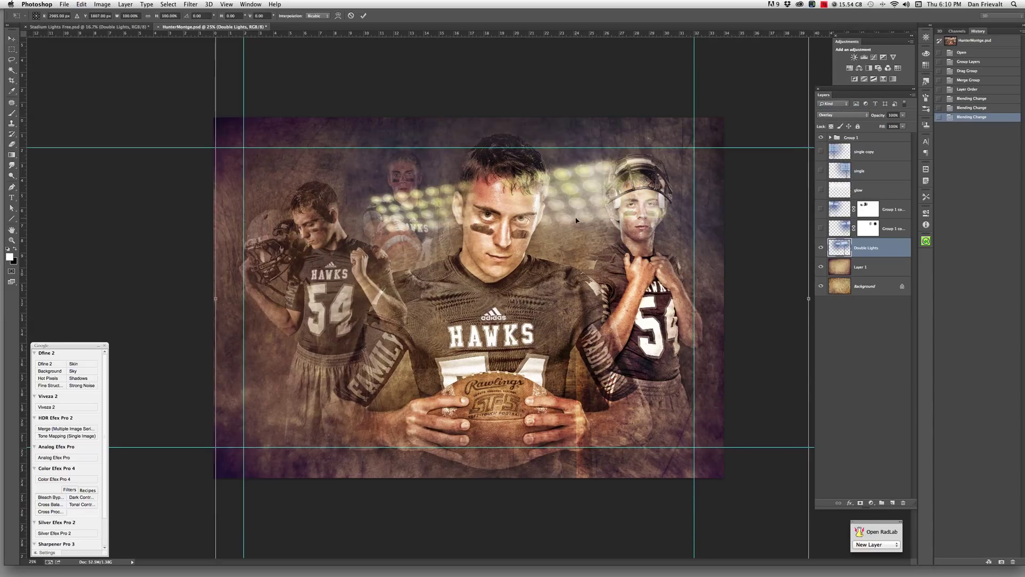
drag(645, 212, 705, 207)
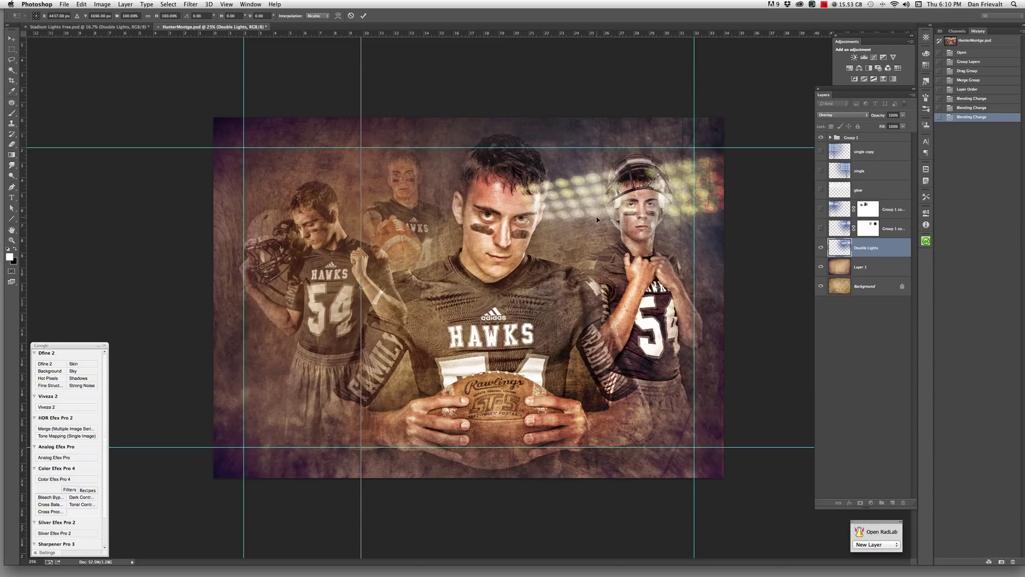
key(super+minus)
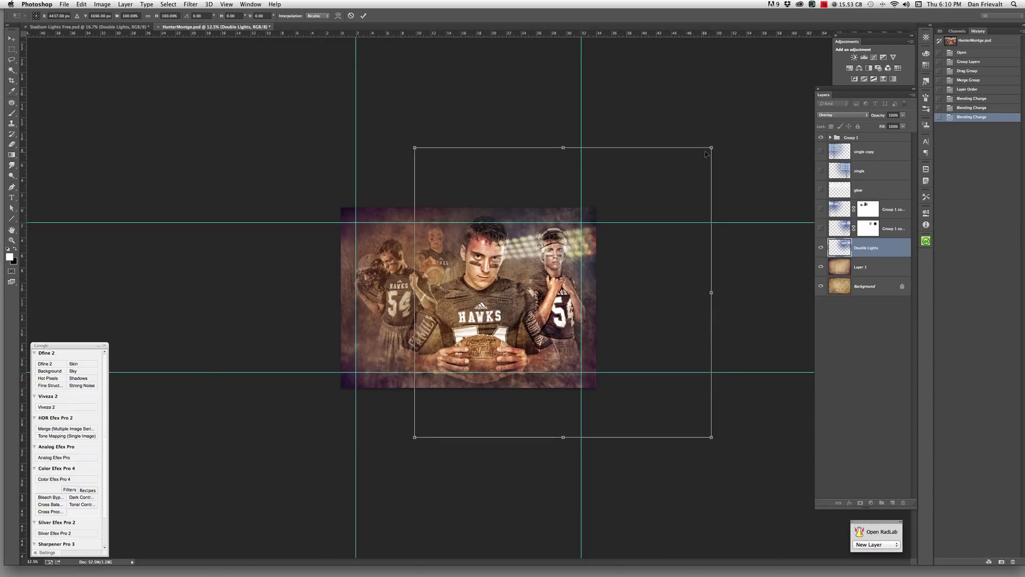
drag(692, 163, 719, 146)
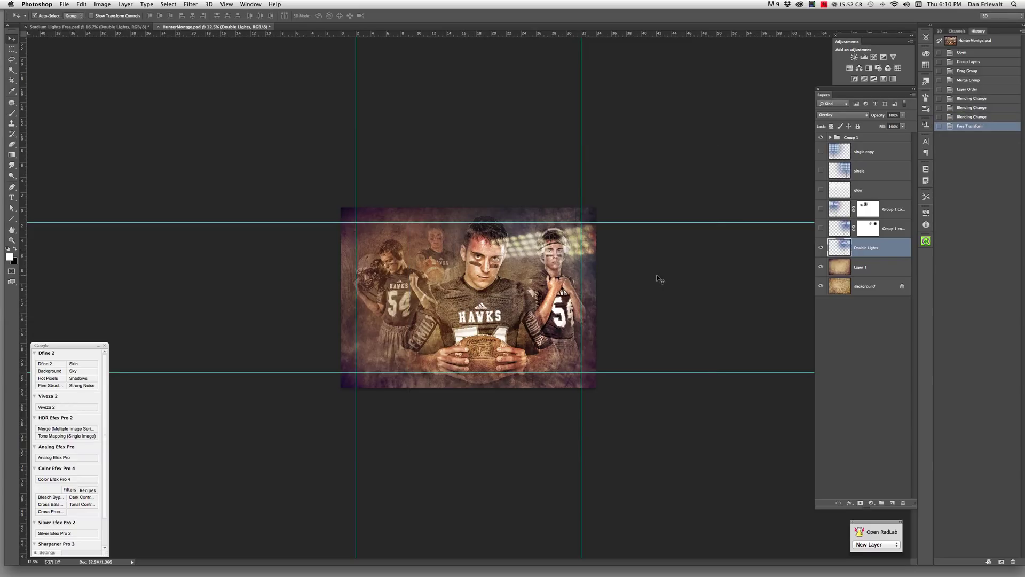
Duplicate the Double Lights layer and place the copy, flipped horizontally, behind the players at the montage's upper left.
key(super+j)
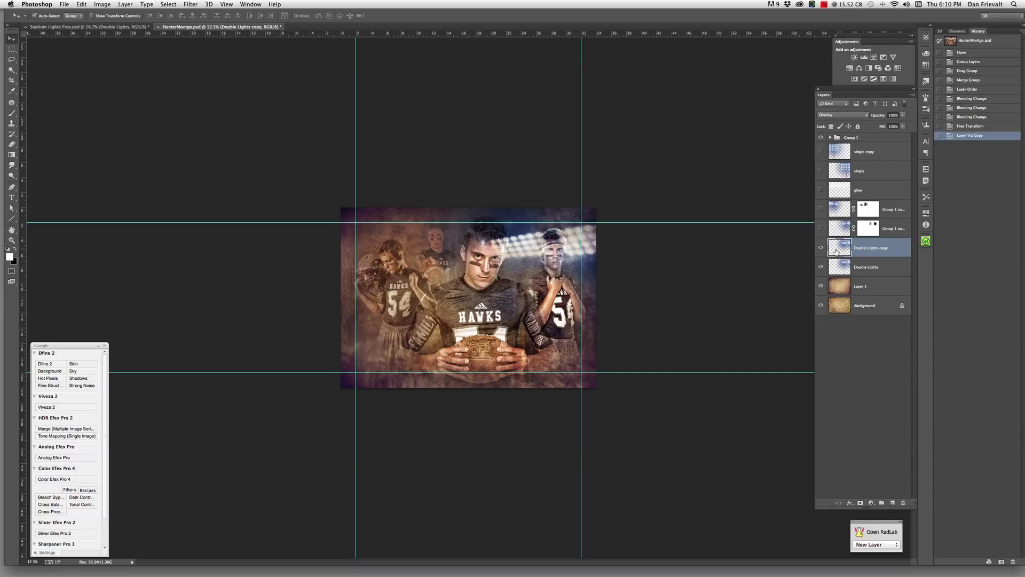
key(super+t)
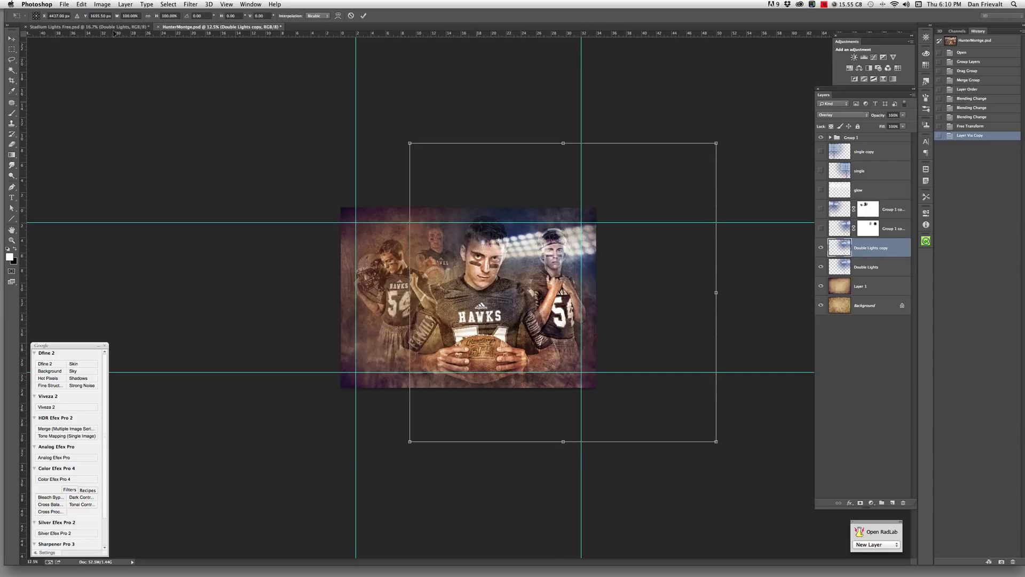
click(102, 4)
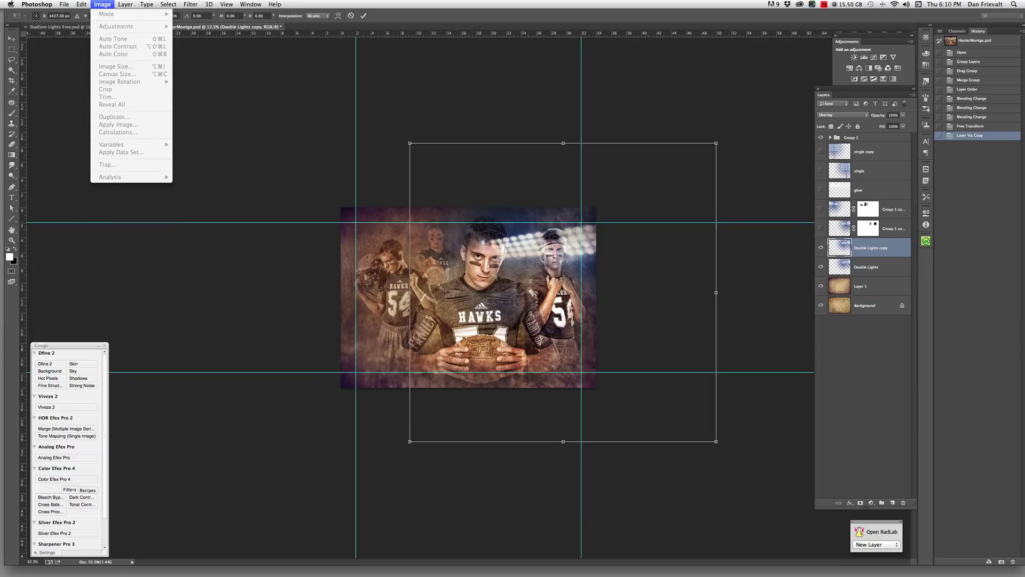
mouse_move(81, 4)
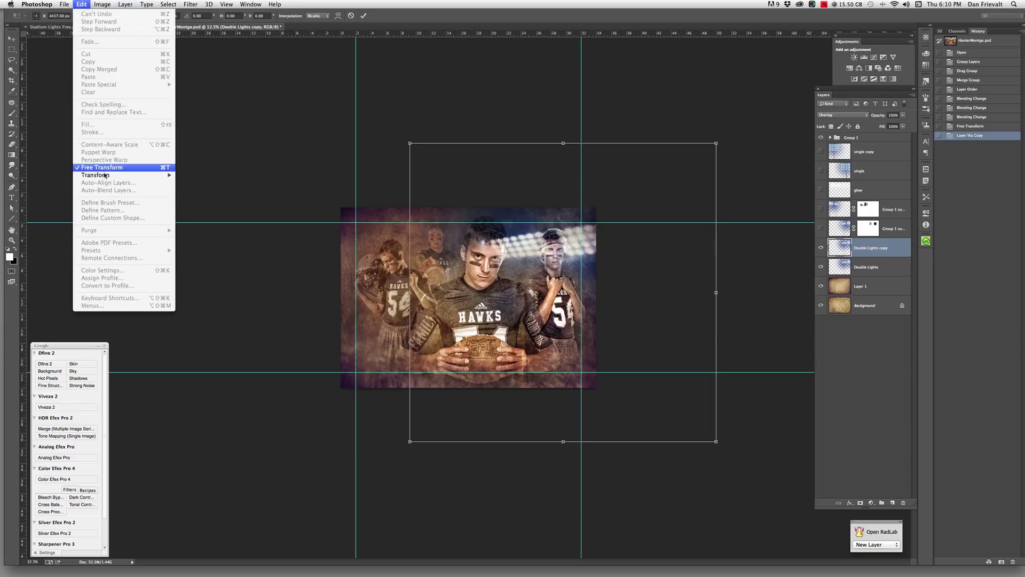
mouse_move(153, 176)
click(221, 266)
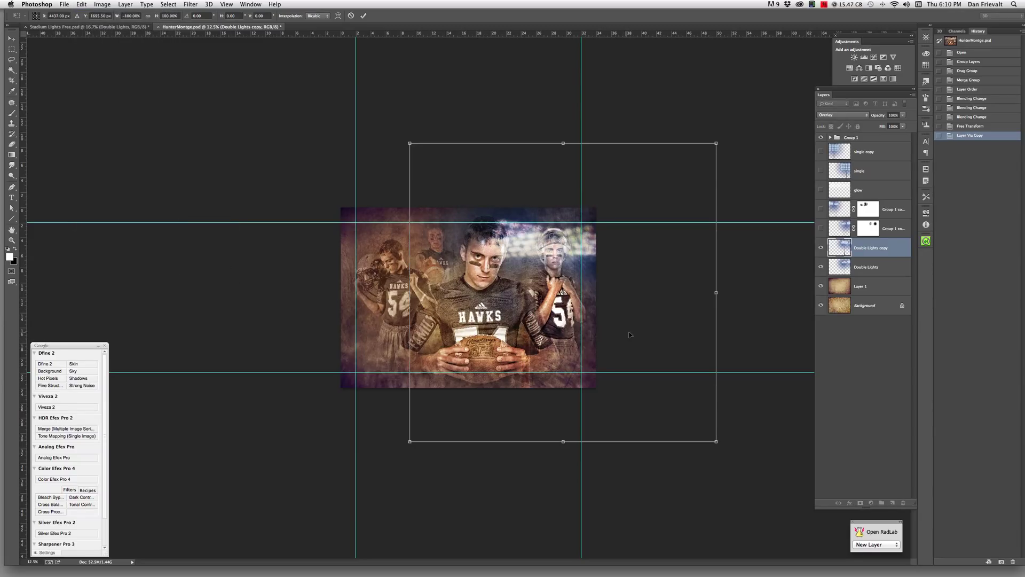
drag(516, 334, 452, 331)
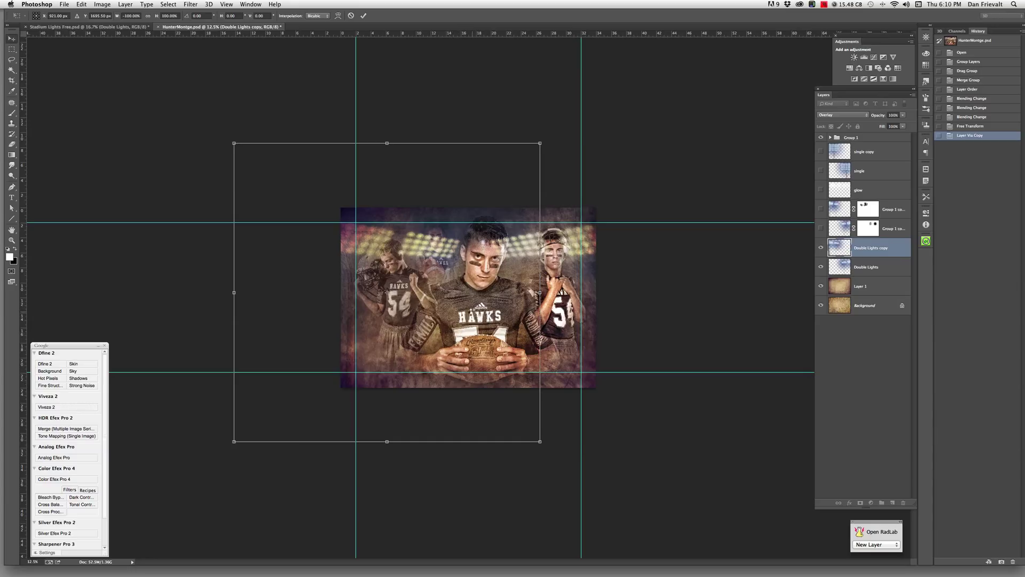
key(Return)
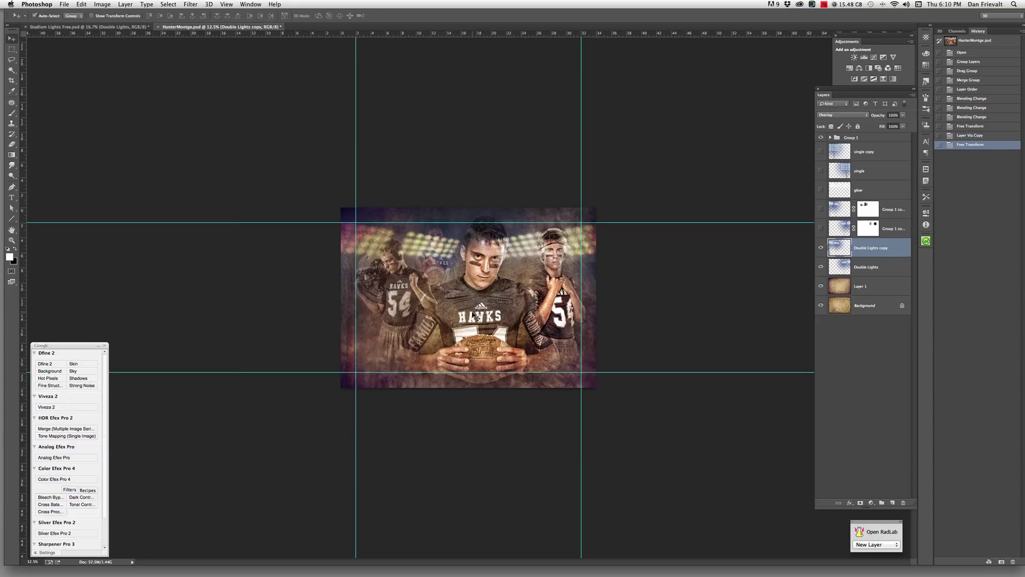
Add a layer mask to the Double Lights copy layer and paint black over the left player's head and upper body to hide the lights there.
key(super+plus)
key(super+plus)
key(super+plus)
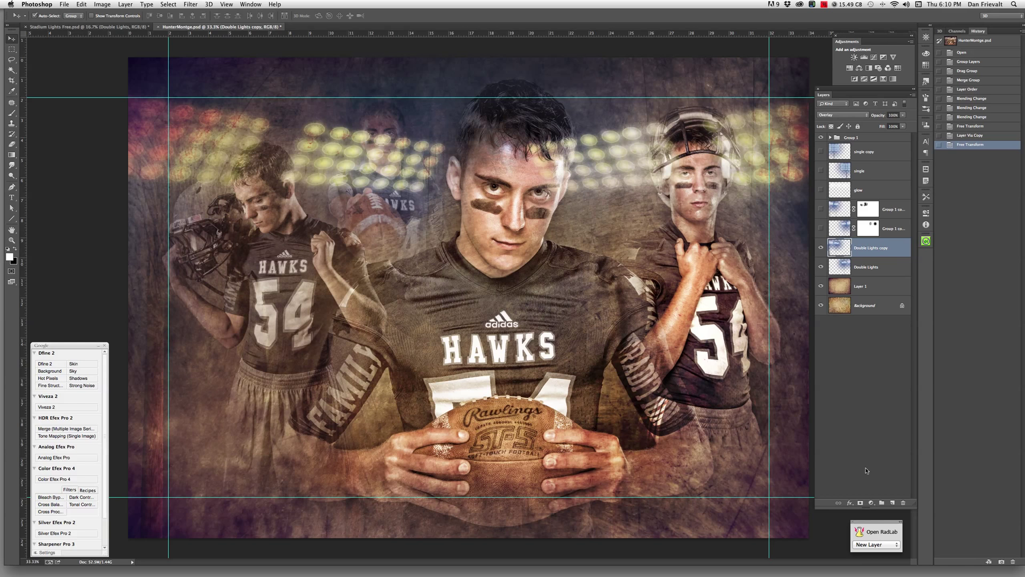
click(860, 502)
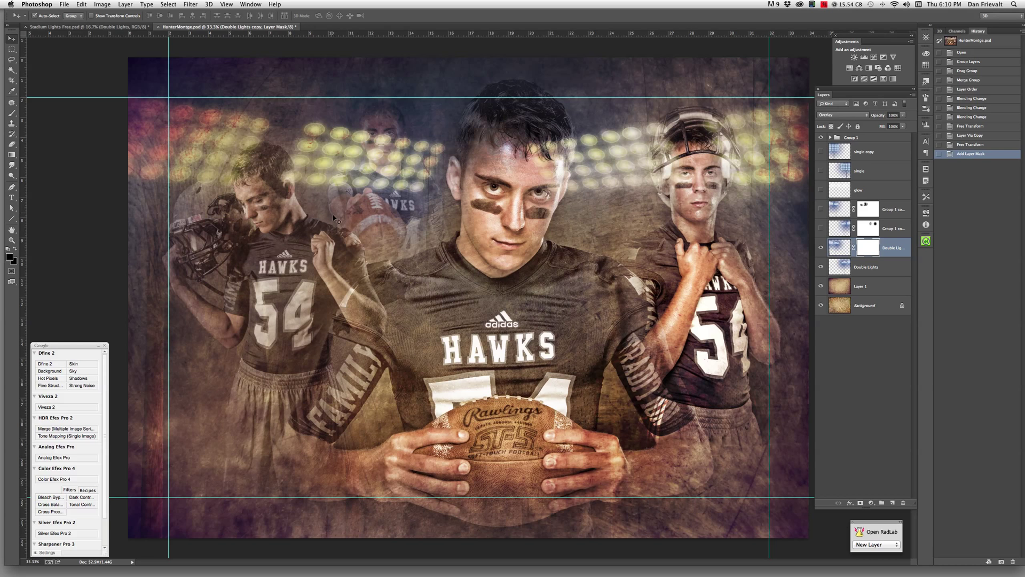
key(b)
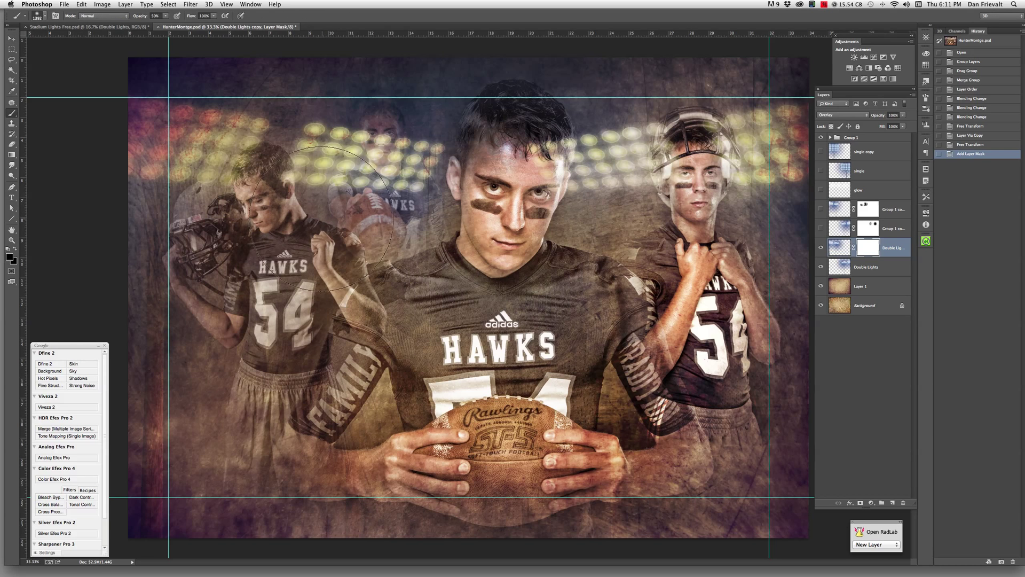
drag(310, 170, 230, 177)
mouse_move(280, 209)
mouse_down()
mouse_move(246, 164)
mouse_move(293, 189)
mouse_move(276, 182)
mouse_move(285, 169)
mouse_move(251, 184)
mouse_move(263, 192)
mouse_move(283, 221)
mouse_up()
Paint black with a smaller brush on the Double Lights copy mask over the background player's face and jersey and the central player's face.
mouse_move(381, 129)
mouse_down()
mouse_move(372, 187)
mouse_move(344, 190)
mouse_move(369, 196)
mouse_move(391, 189)
mouse_move(386, 177)
mouse_move(417, 181)
mouse_up()
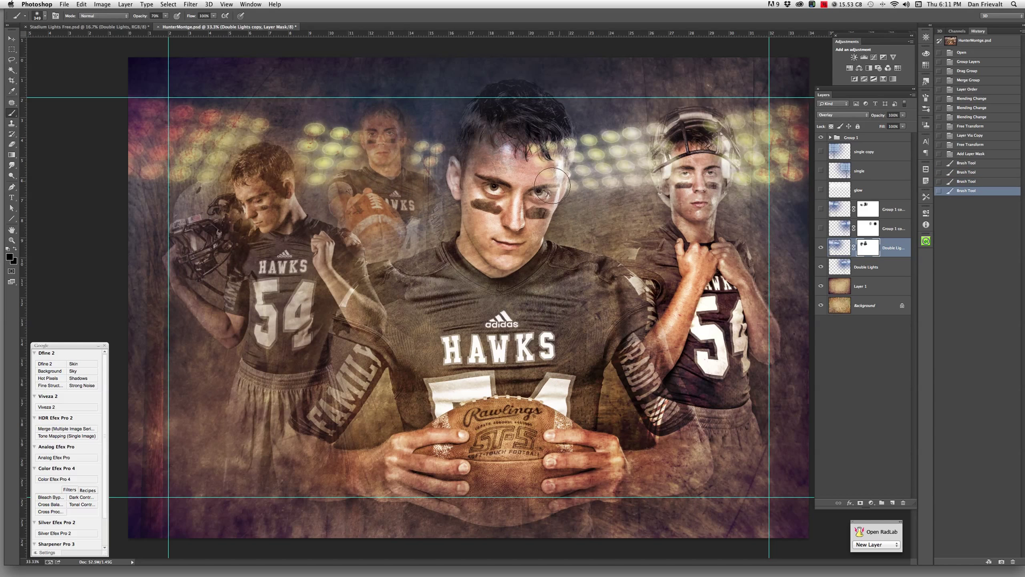
click(384, 123)
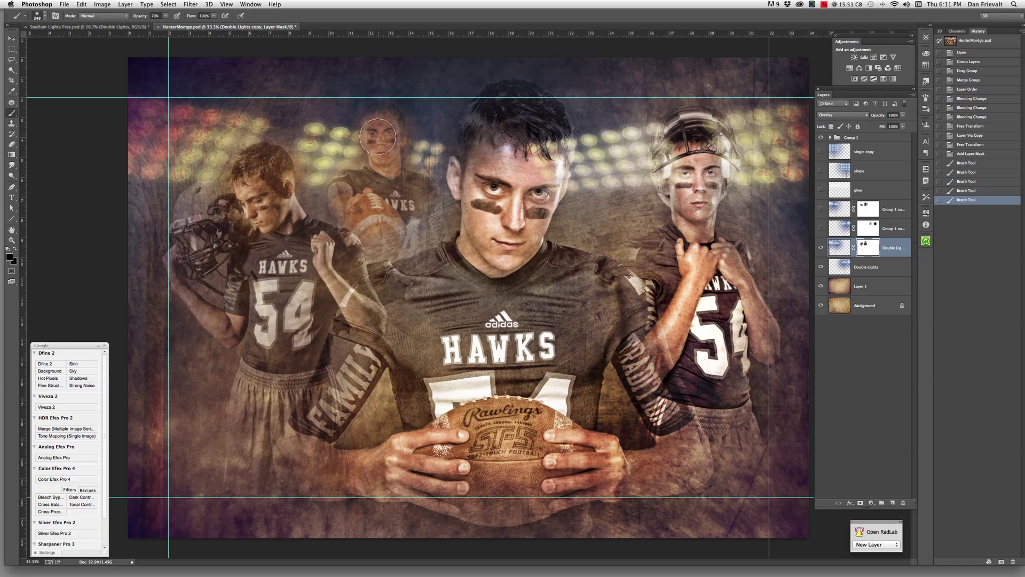
click(365, 134)
click(383, 192)
click(464, 145)
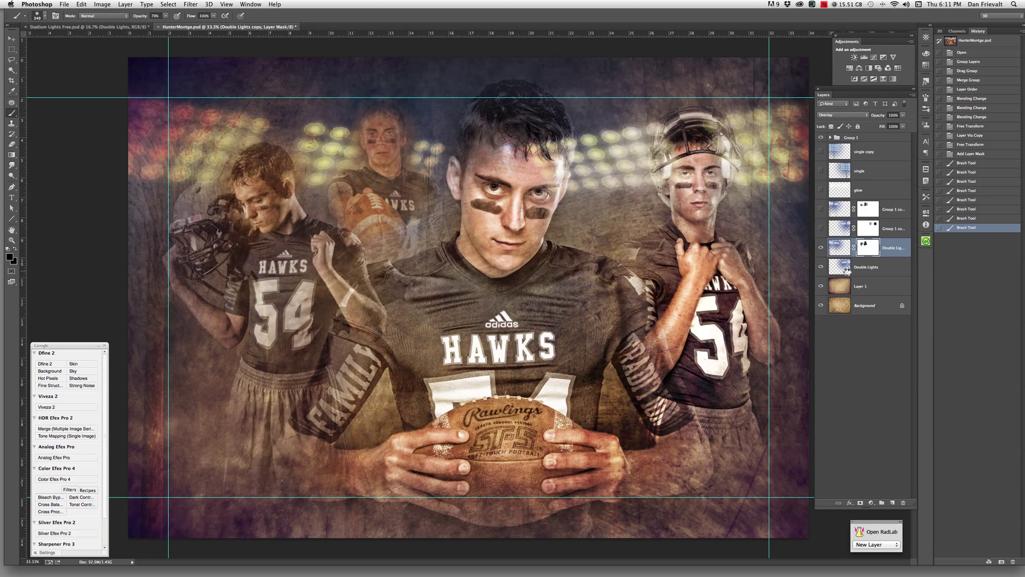
Add a layer mask to the Double Lights layer and paint the lights off the helmeted player's face and helmet.
click(853, 274)
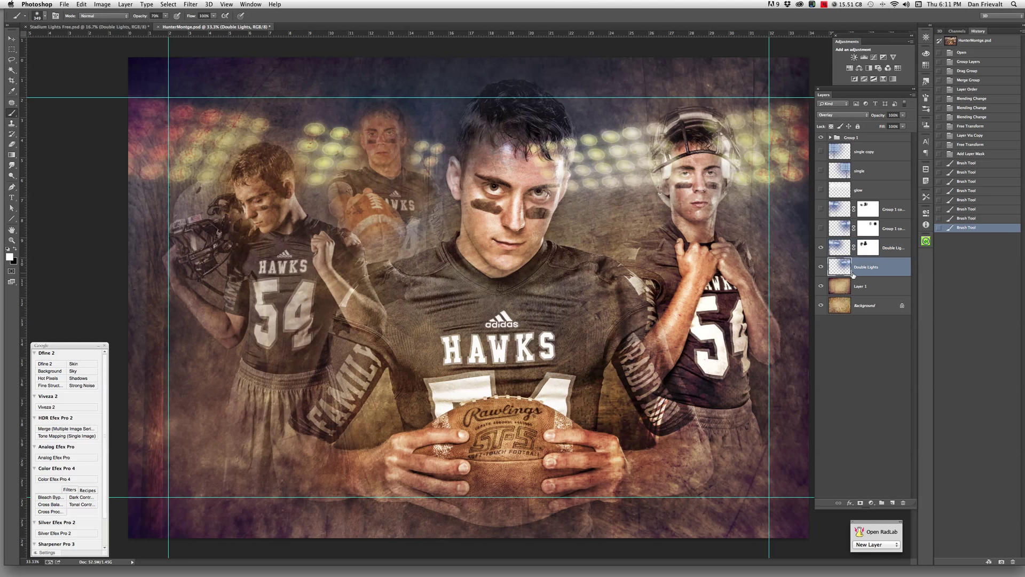
click(861, 503)
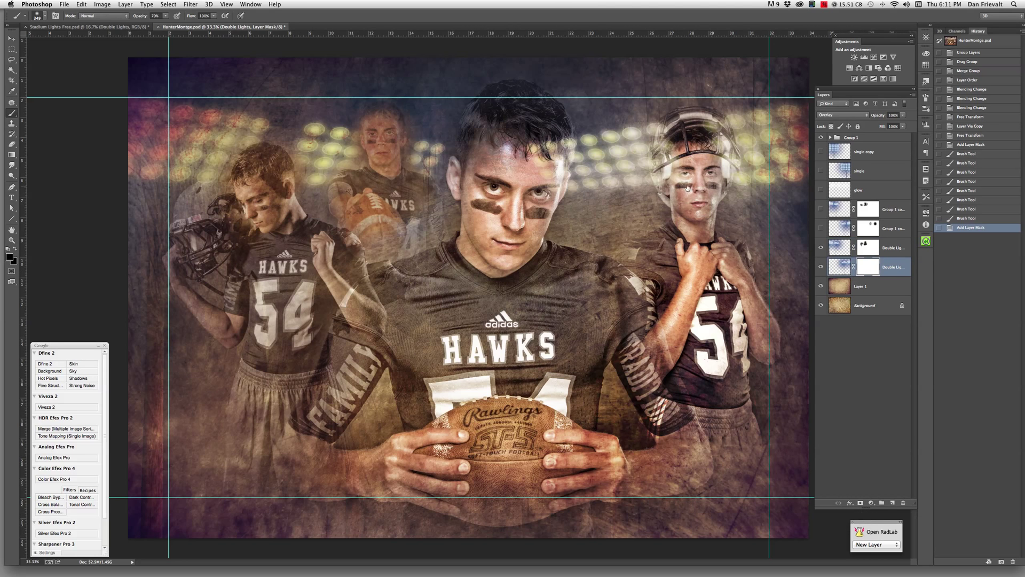
mouse_move(686, 180)
mouse_down()
mouse_move(700, 144)
mouse_move(702, 176)
mouse_move(683, 162)
mouse_move(689, 202)
mouse_move(708, 124)
mouse_move(713, 169)
mouse_up()
mouse_move(661, 138)
mouse_down()
mouse_move(660, 129)
mouse_move(679, 153)
mouse_move(658, 130)
mouse_up()
drag(694, 176, 705, 192)
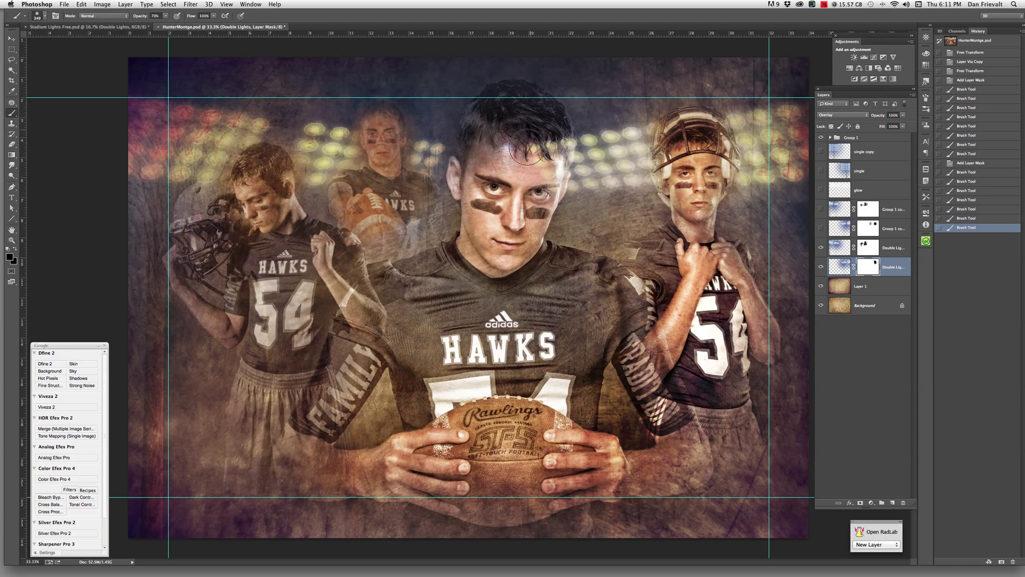
Mask the Double Lights layer over the central player's face and hair.
drag(509, 171, 549, 154)
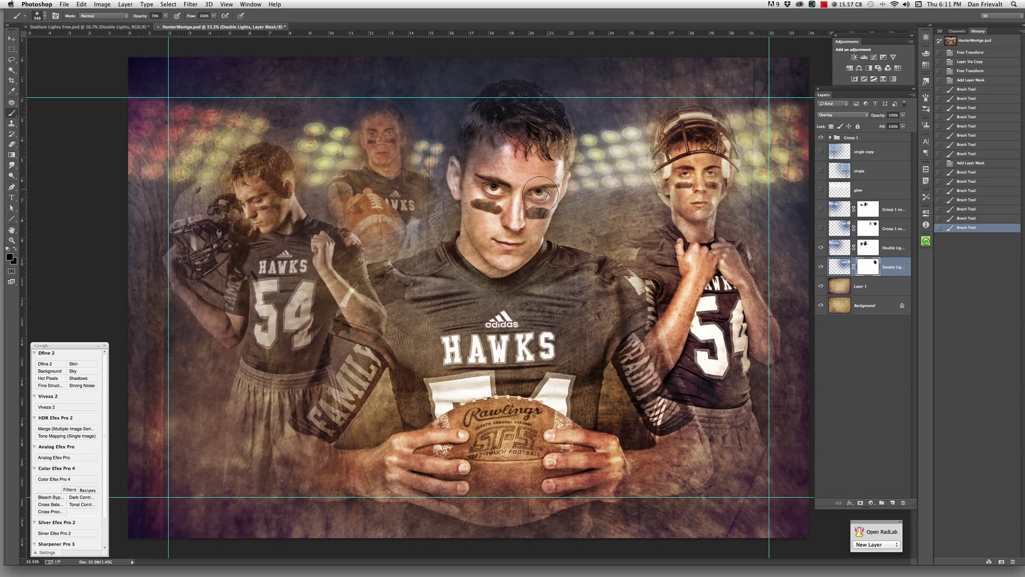
mouse_move(566, 107)
mouse_down()
mouse_move(509, 161)
mouse_move(500, 153)
mouse_move(521, 148)
mouse_move(499, 141)
mouse_move(565, 180)
mouse_move(582, 108)
mouse_move(516, 116)
mouse_move(484, 147)
mouse_move(514, 125)
mouse_move(499, 112)
mouse_move(497, 179)
mouse_move(515, 157)
mouse_move(502, 115)
mouse_up()
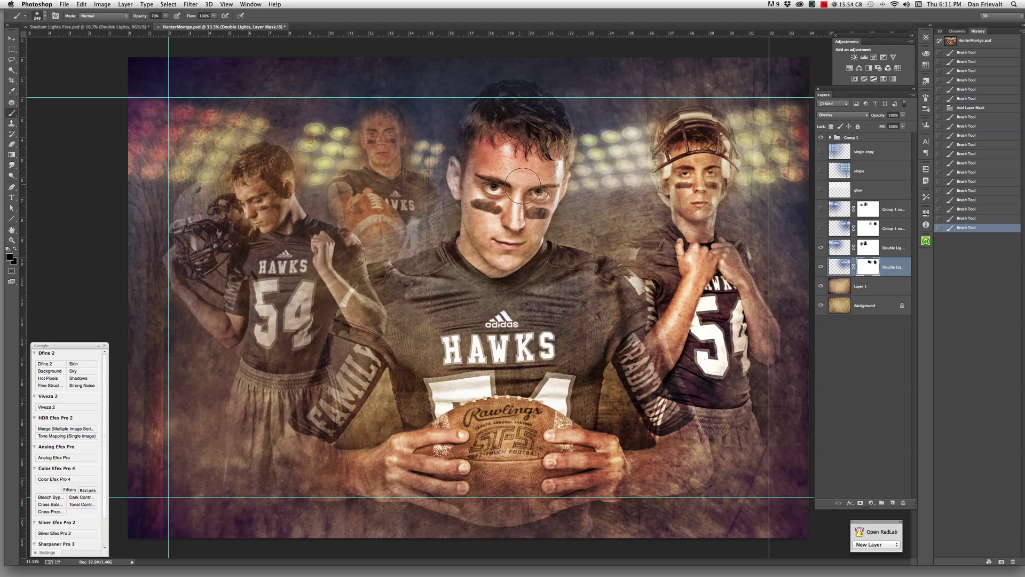
drag(520, 184, 550, 201)
Enlarge the brush and paint black on the Double Lights mask over the helmeted player's body and the montage's lower-right area.
ctrl+alt+click(670, 270)
drag(670, 270, 702, 270)
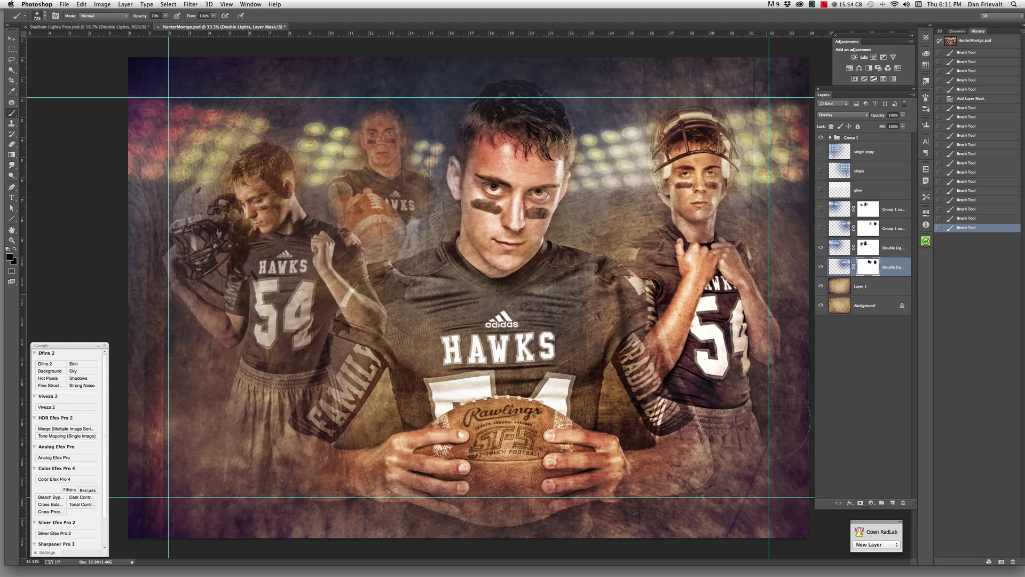
drag(774, 421, 769, 430)
Paint black on the Double Lights copy mask over the montage's lower-left area and the central player's jersey.
click(867, 248)
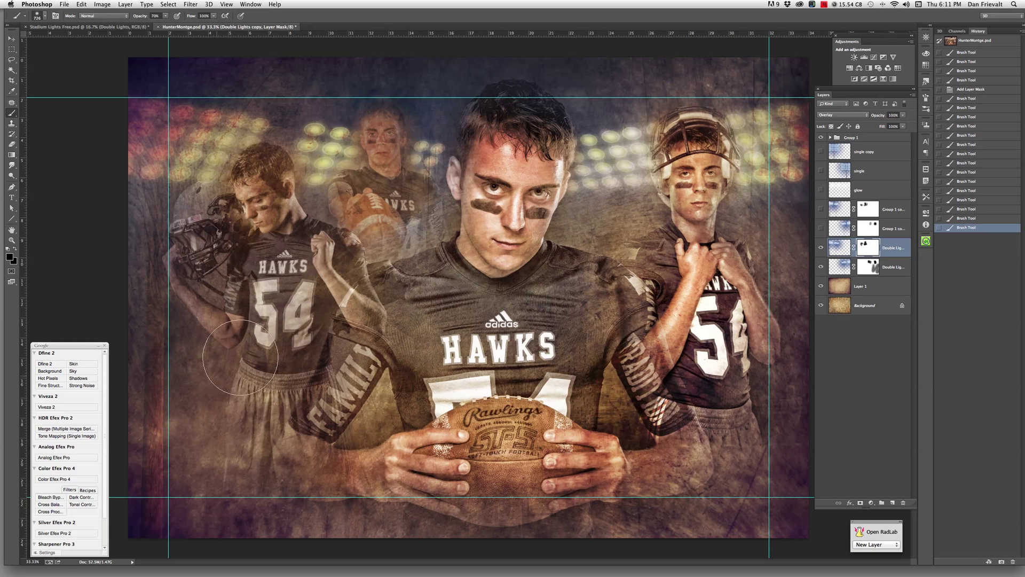
drag(168, 502, 136, 460)
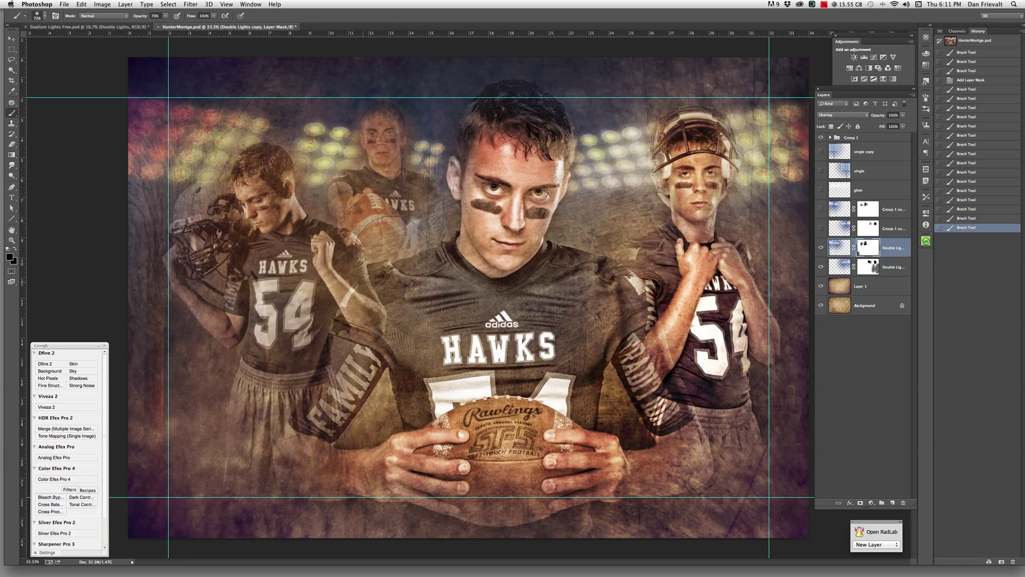
drag(459, 331, 495, 350)
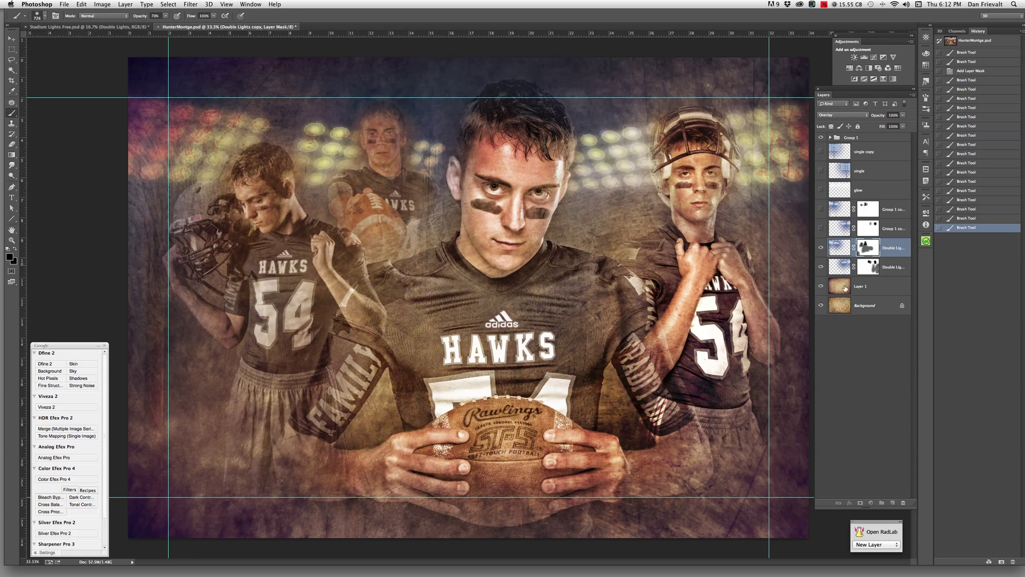
Paint black on the Double Lights mask to clear the light haze from the central player's jersey.
click(868, 267)
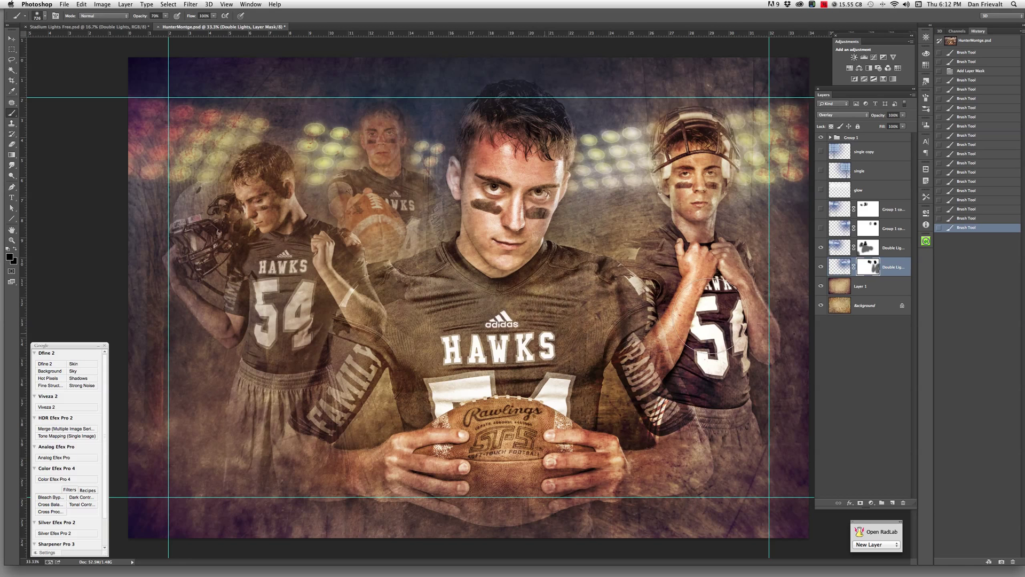
mouse_move(710, 315)
mouse_down()
mouse_move(798, 85)
mouse_move(231, 57)
mouse_move(780, 101)
mouse_move(267, 90)
mouse_up()
alt+click(539, 273)
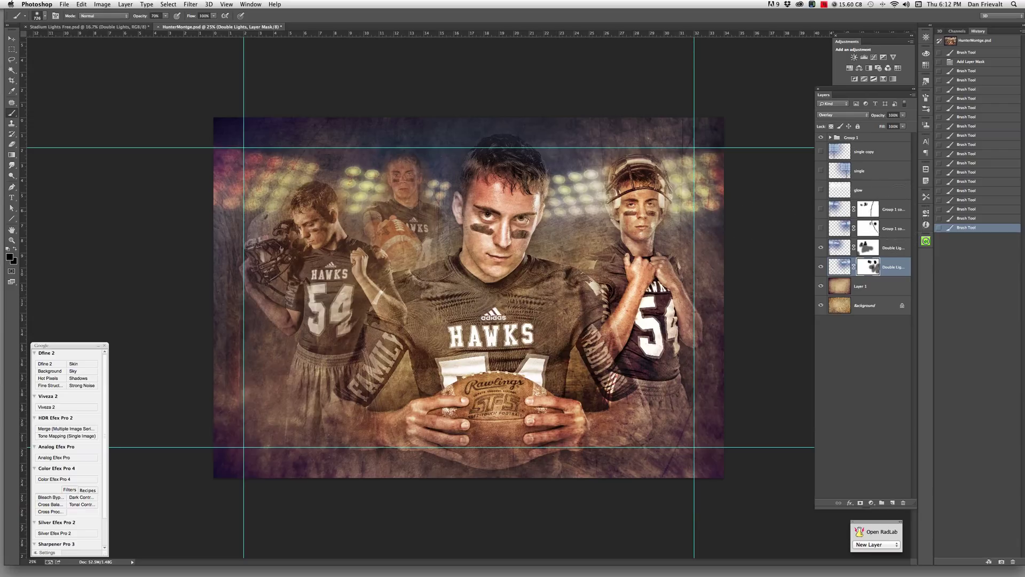
Refine the Double Lights copy mask around the background player's head, painting black over him and white to restore the lights beside him.
click(871, 249)
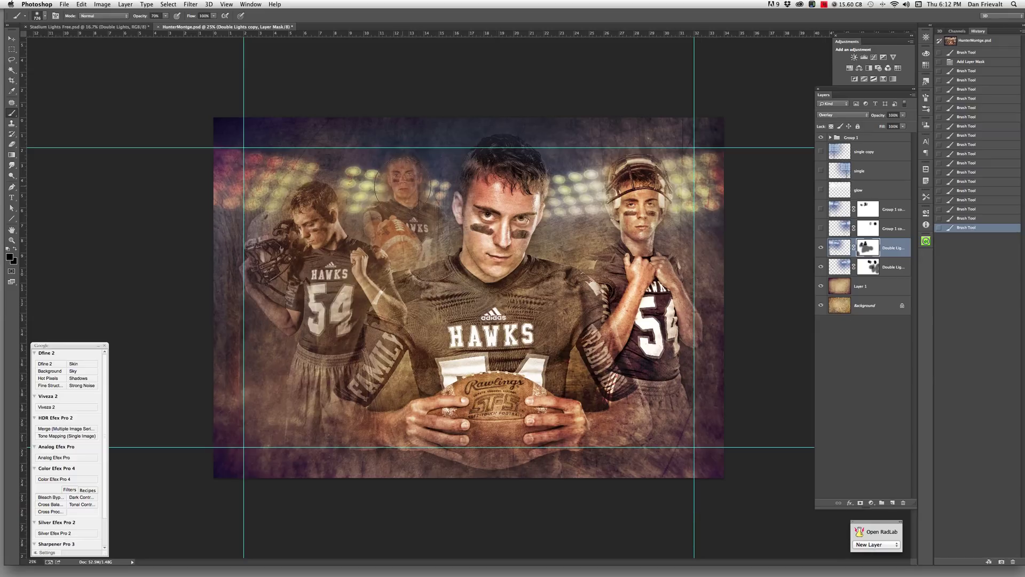
mouse_move(404, 187)
mouse_down()
mouse_move(382, 196)
mouse_move(378, 188)
mouse_up()
key(x)
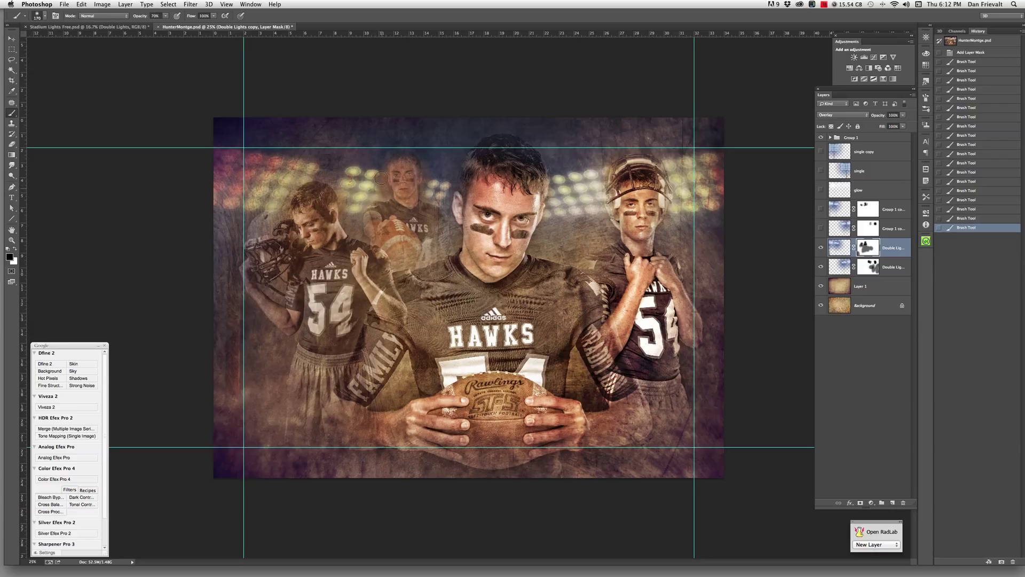
drag(378, 181, 377, 189)
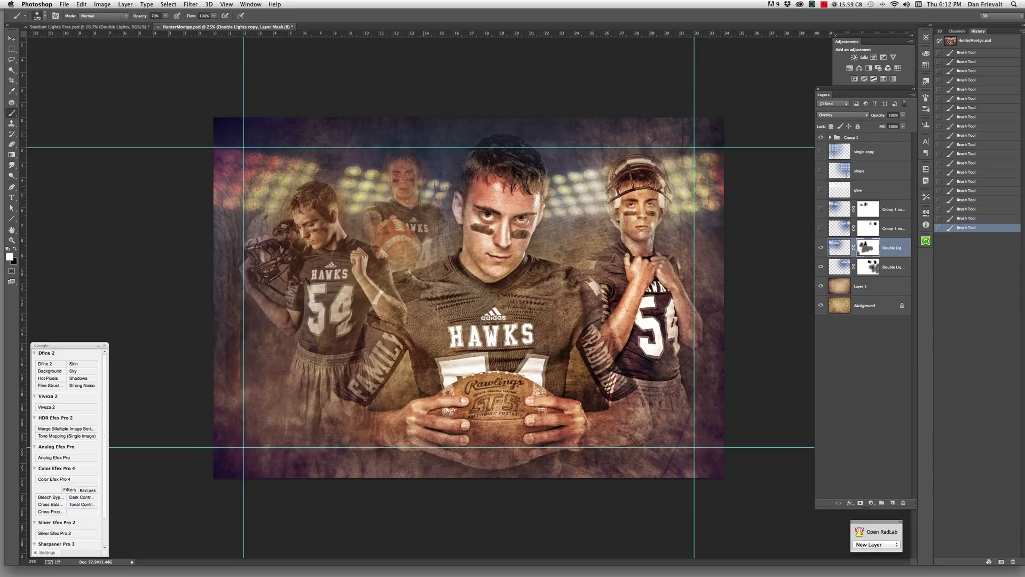
key(x)
Create a new layer named glow above the Double Lights copy layer.
key(super+shift+n)
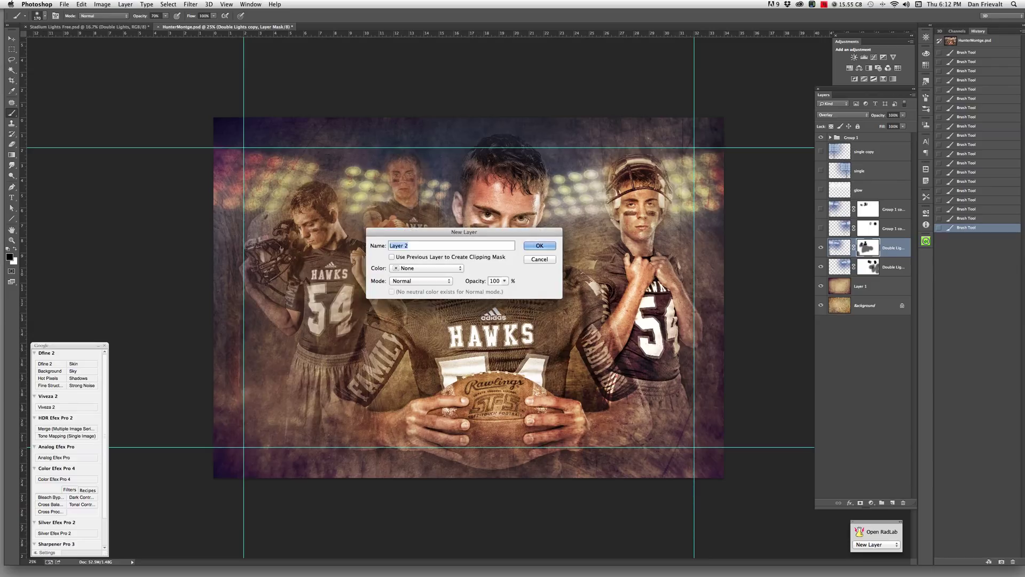
text(glow)
key(Return)
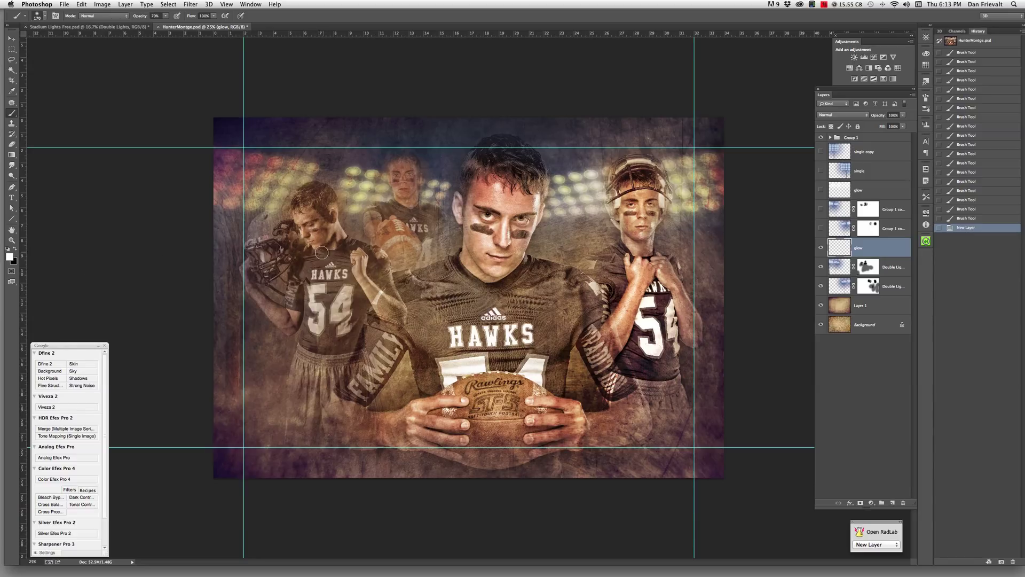
Paint soft white glow with a large brush on the glow layer over the lights around the left and background players.
mouse_move(319, 251)
mouse_down()
mouse_move(379, 248)
mouse_move(363, 248)
mouse_up()
drag(307, 201, 331, 201)
click(334, 205)
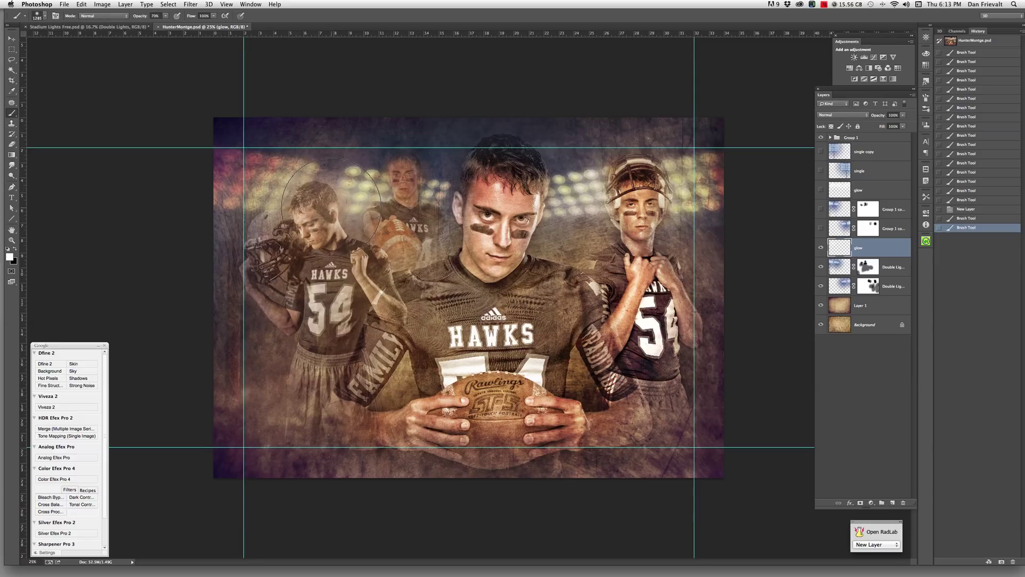
click(389, 195)
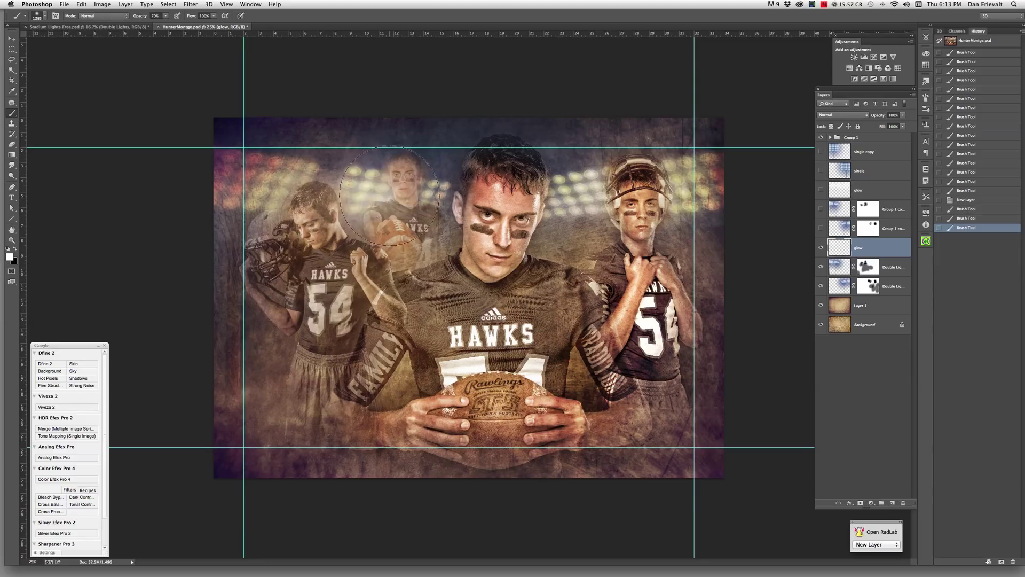
drag(416, 196, 385, 200)
click(425, 193)
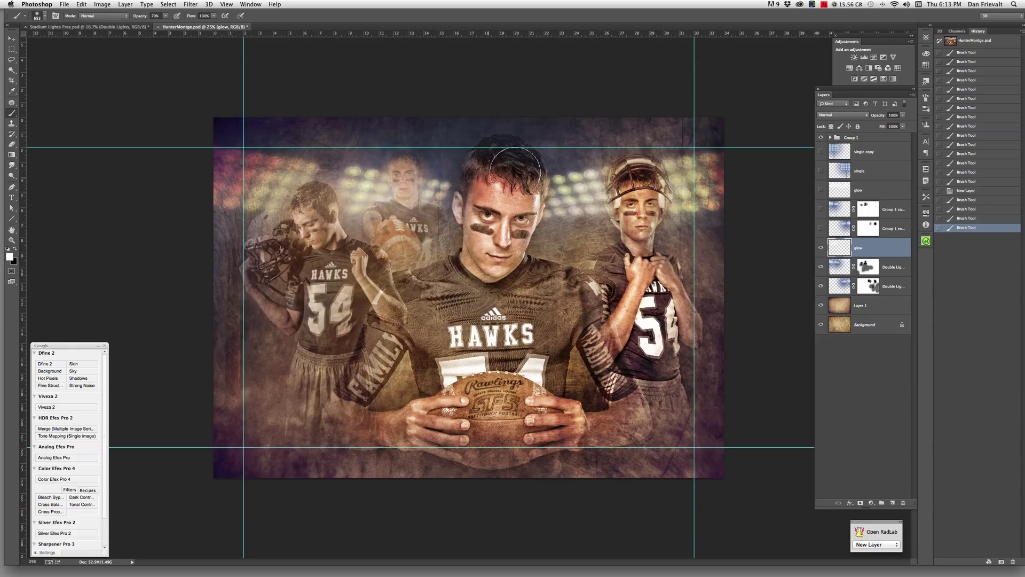
Paint soft white glow over the lights on both sides of the central player's head.
drag(464, 213, 496, 214)
click(449, 209)
click(452, 209)
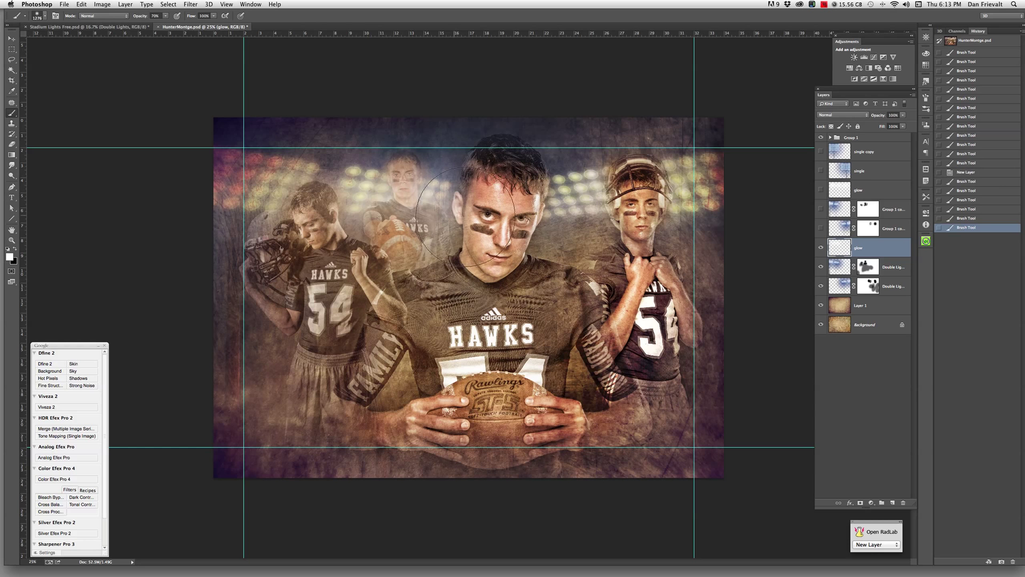
click(550, 211)
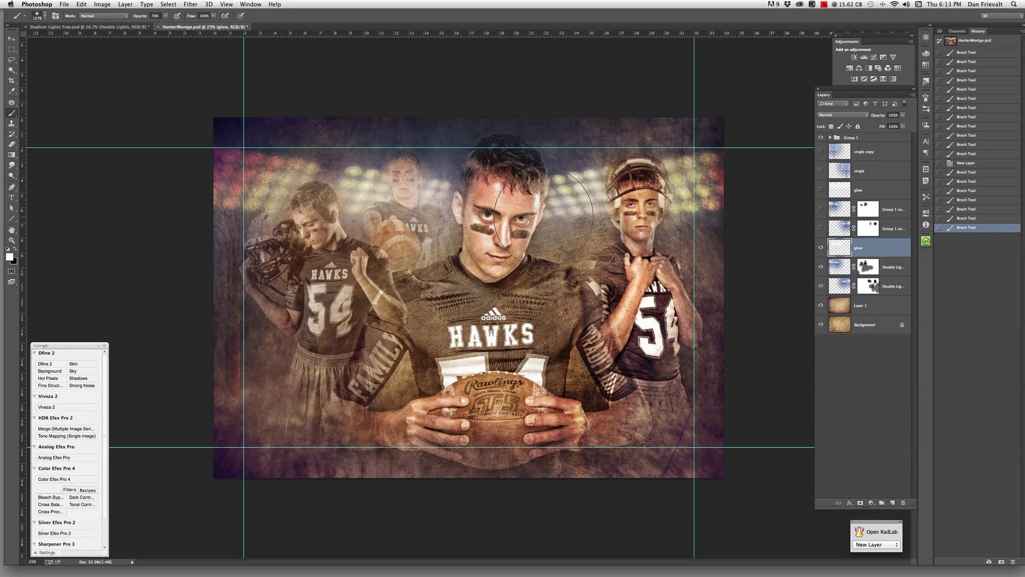
click(547, 212)
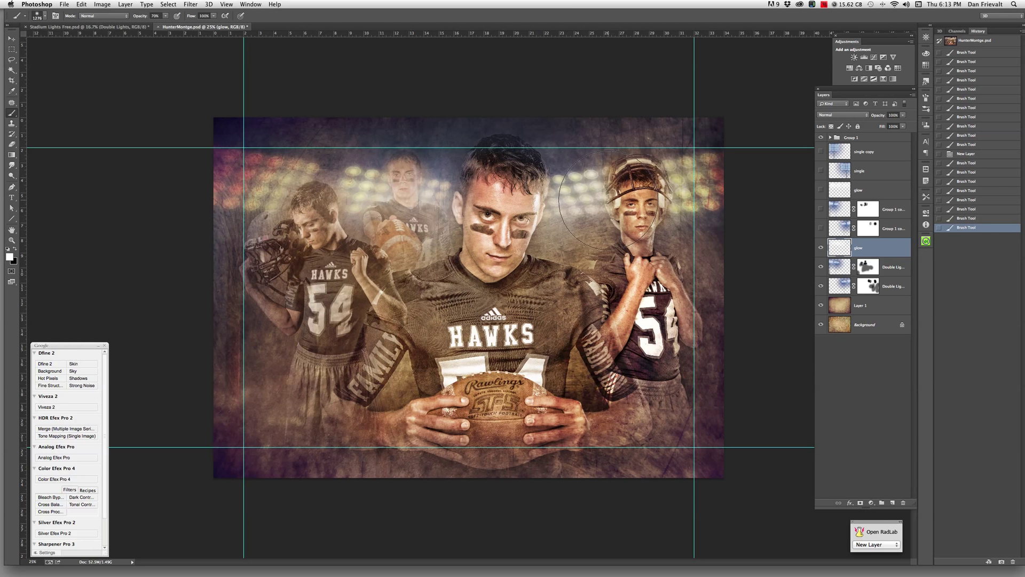
Paint soft white glow over the lights around the helmeted player, and compare the montage with the glow layer hidden and shown.
click(610, 201)
click(671, 196)
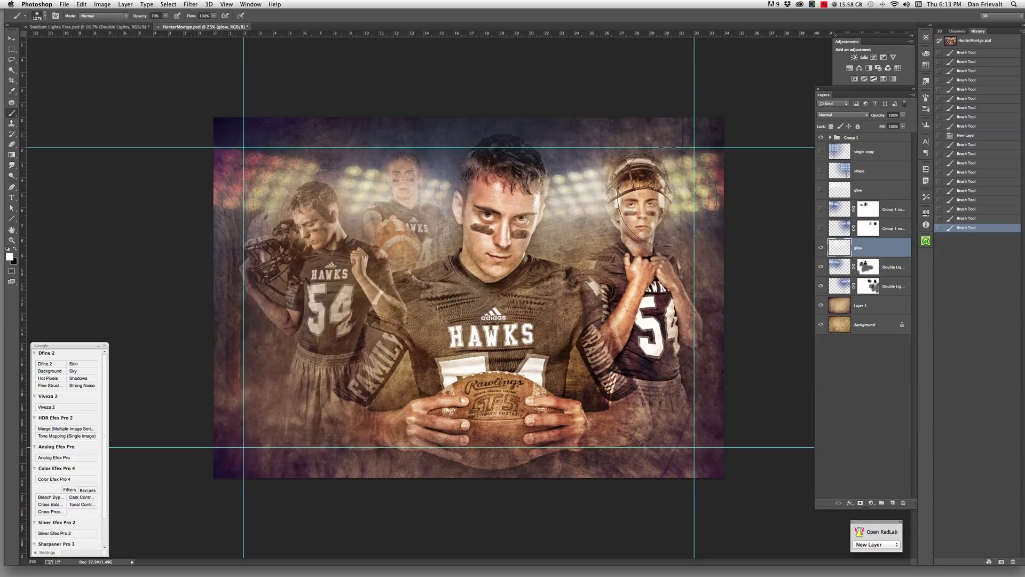
click(668, 199)
click(670, 203)
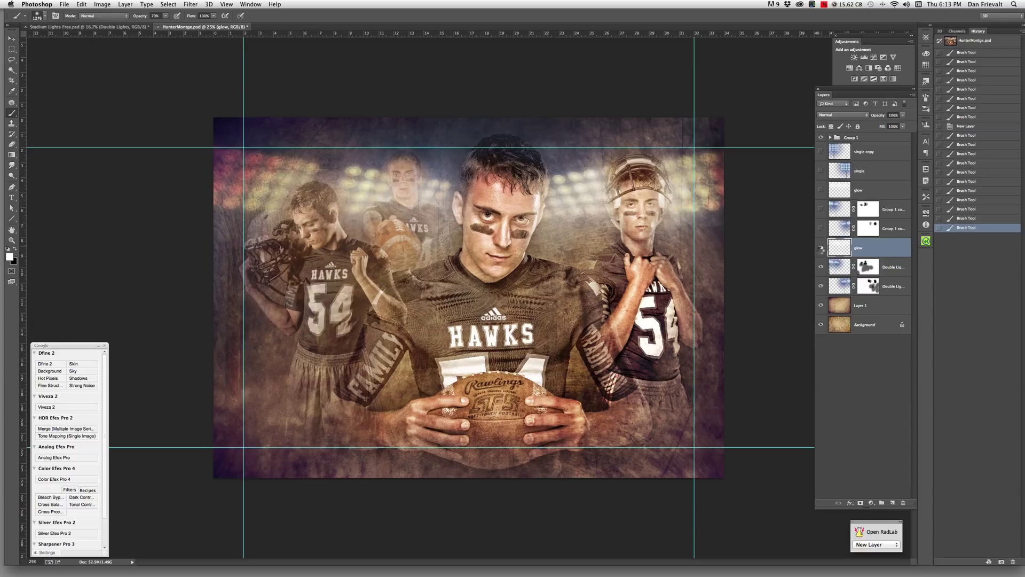
click(821, 248)
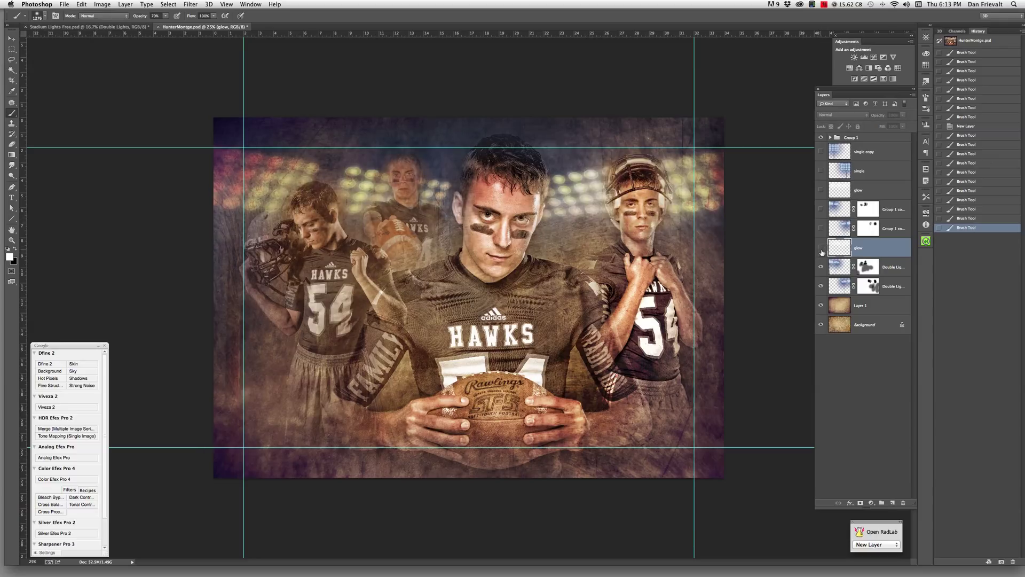
click(821, 247)
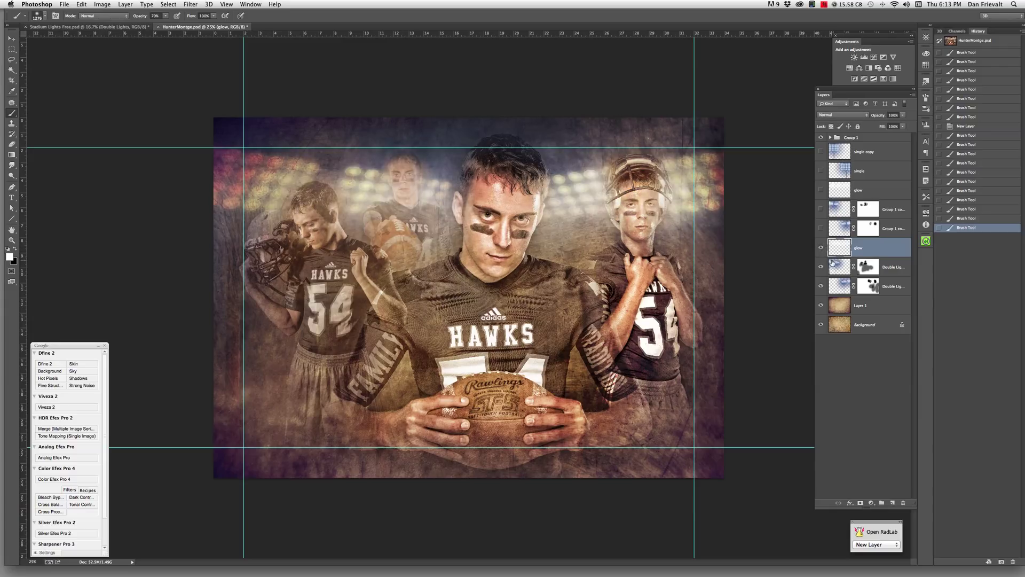
Add more white glow over the far-left lights and reduce the glow layer's opacity.
click(267, 187)
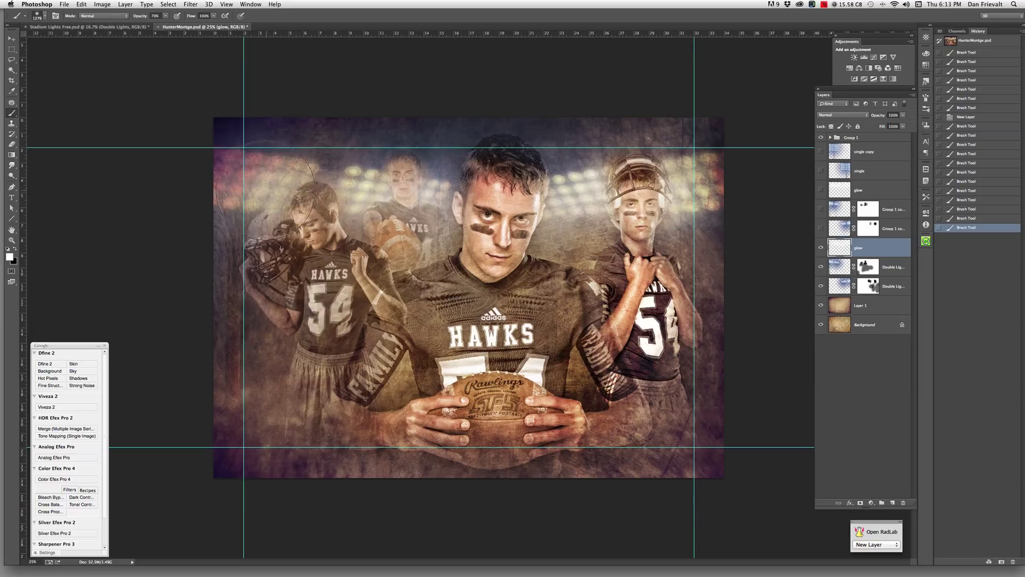
click(265, 189)
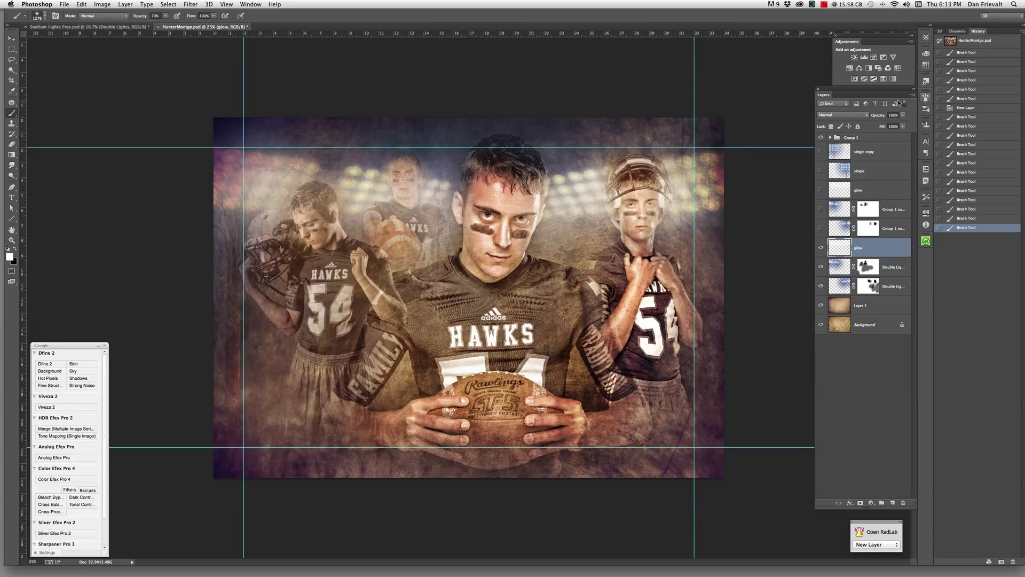
drag(880, 117, 869, 118)
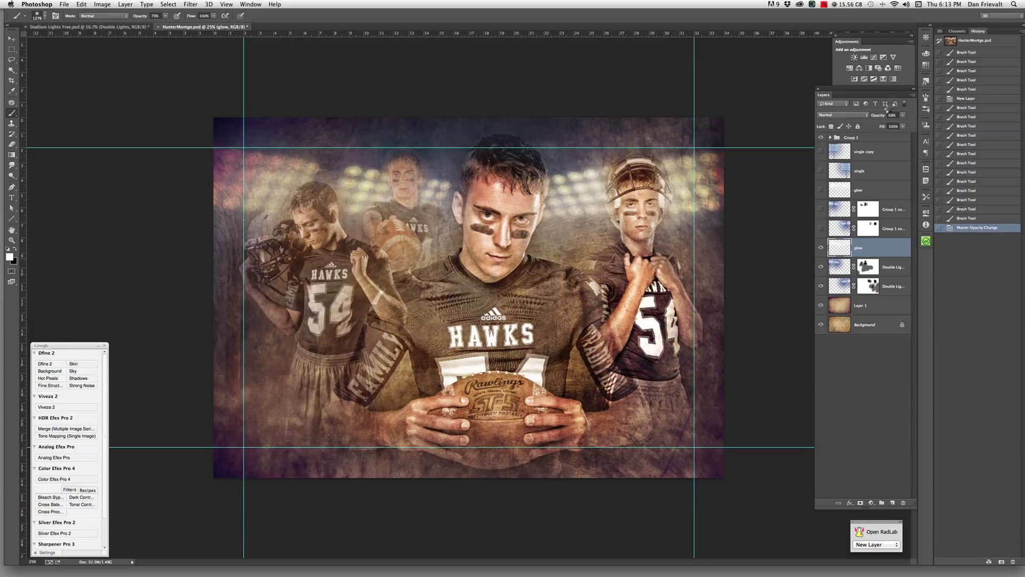
Reduce the opacity of both masked Double Lights layers below the glow layer to about 71%.
key(alt+bracketleft)
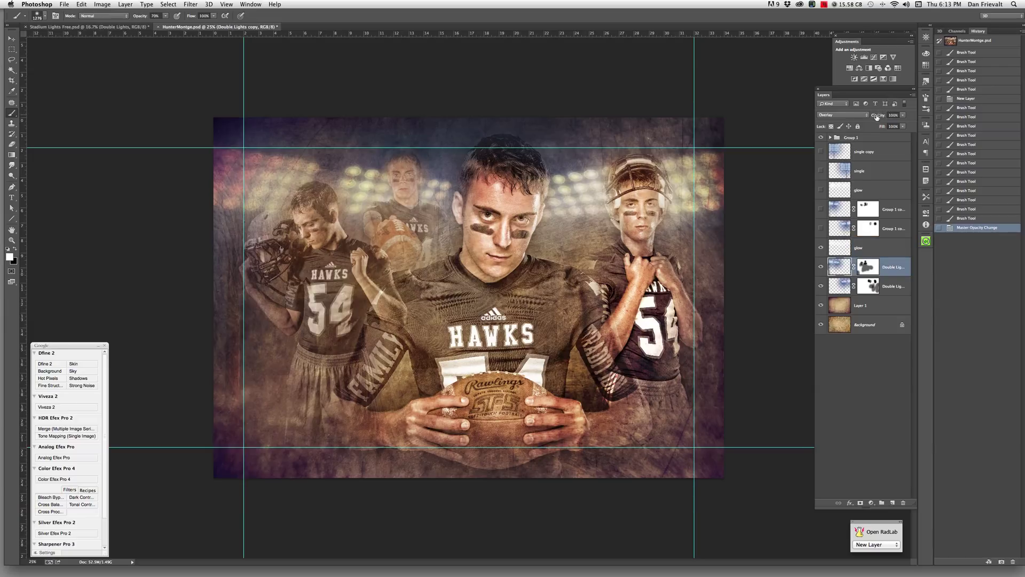
drag(877, 116, 870, 118)
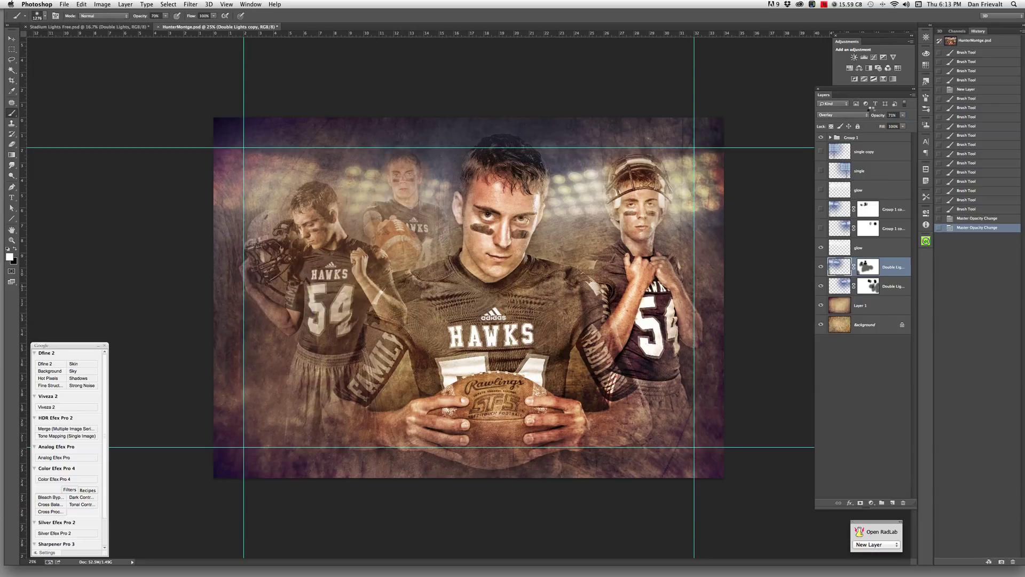
key(alt+bracketleft)
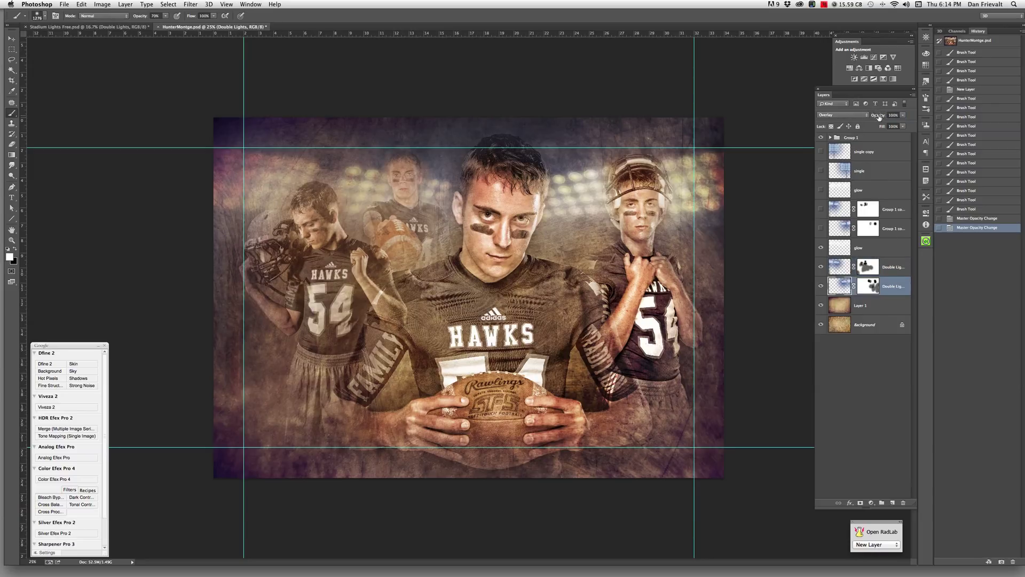
drag(871, 118, 881, 117)
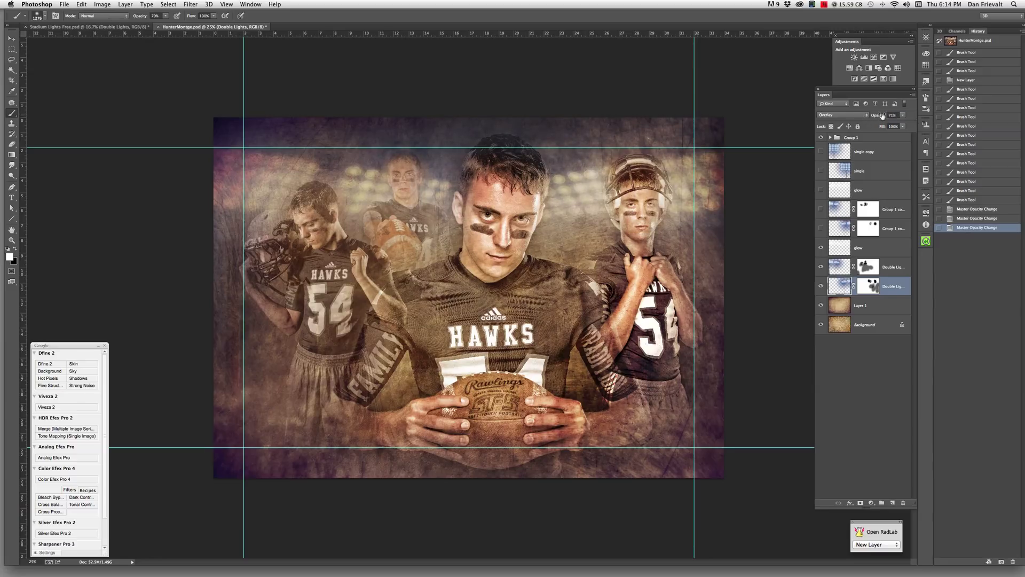
Compare the whole montage with the glow layer and both Double Lights layers hidden and shown.
alt+super+click(788, 207)
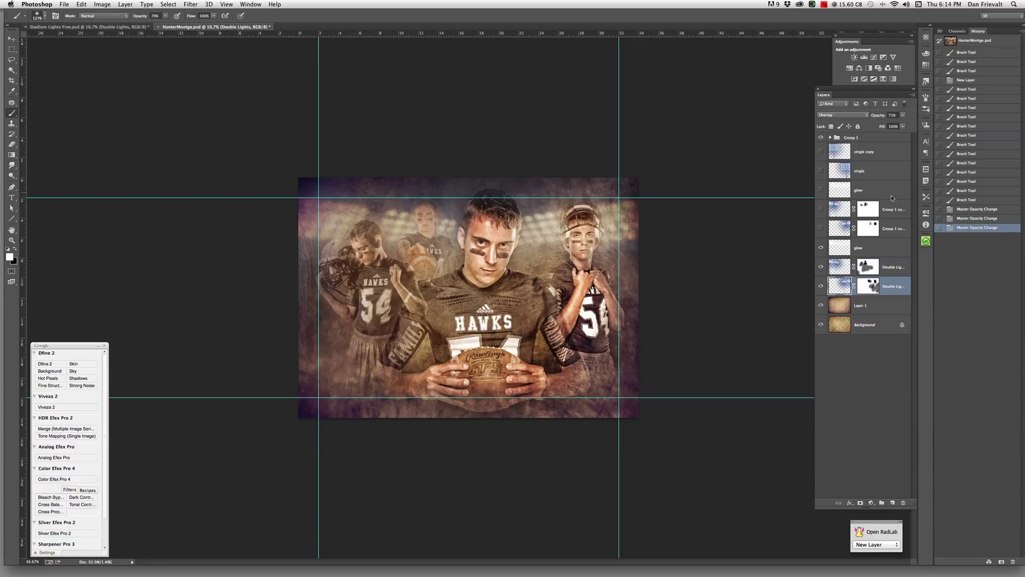
drag(821, 247, 821, 286)
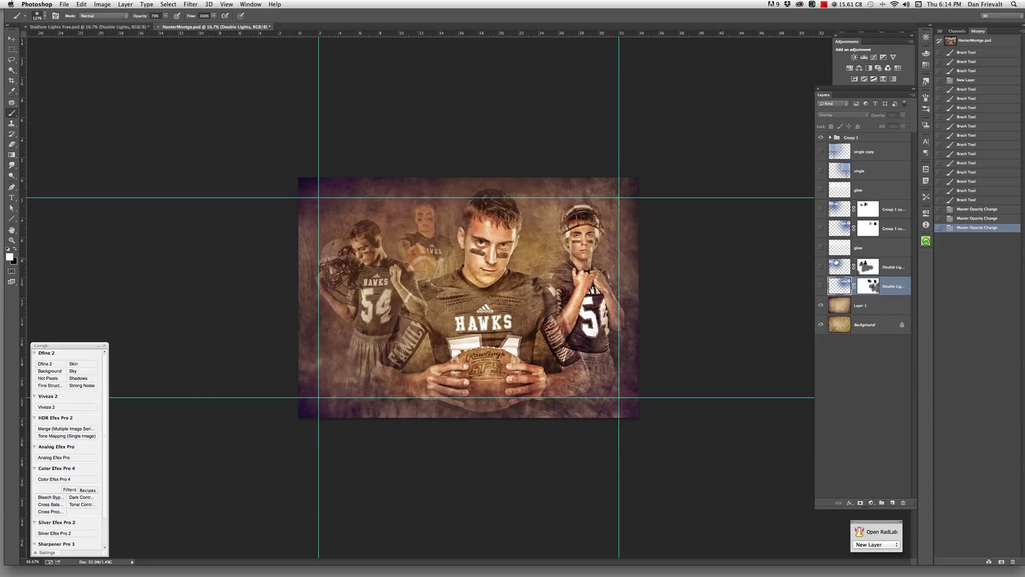
drag(821, 247, 820, 282)
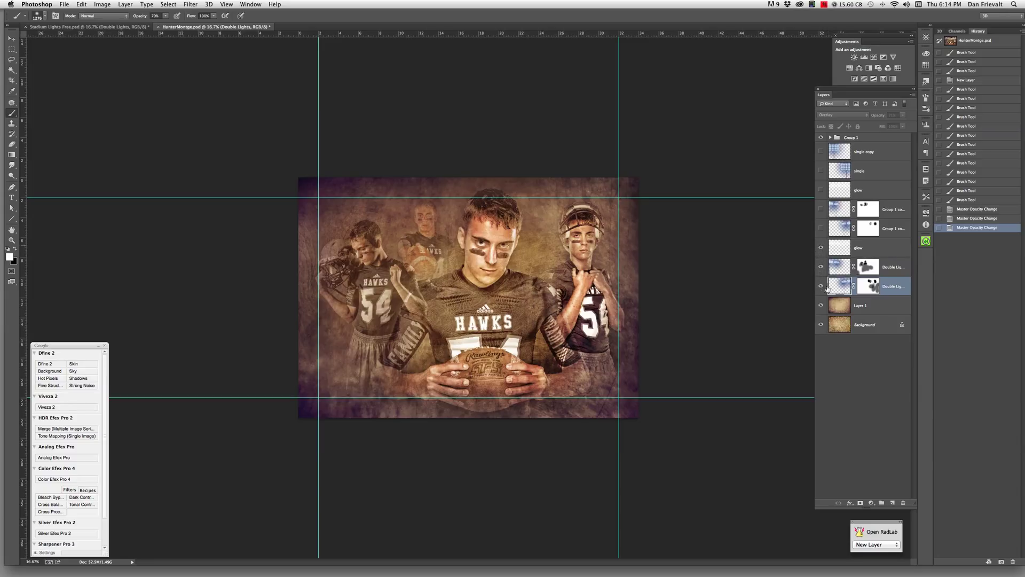